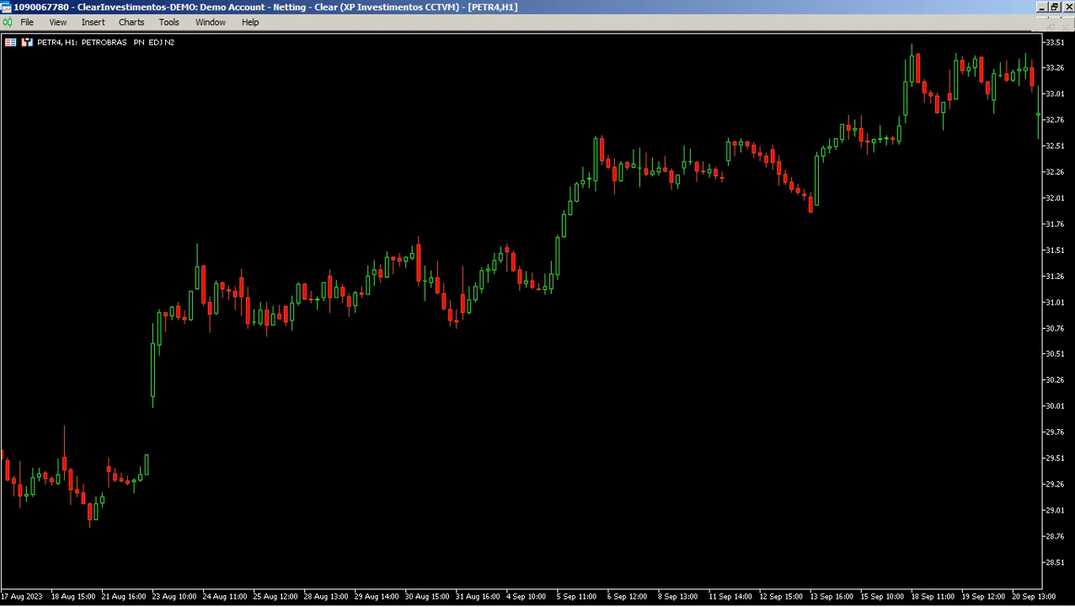
# Add the Supports And Resistances Lines indicator to the PETR4 chart with default inputs and the TimeFrame set to 1 Day
pyautogui.hotkey('ctrl', 'n')
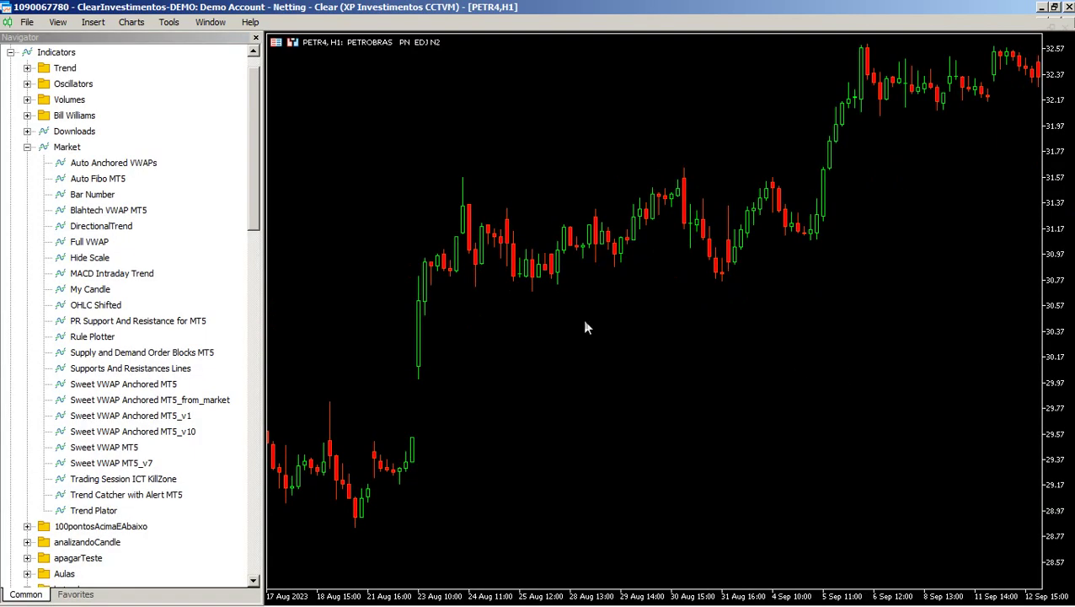
pyautogui.click(97, 369)
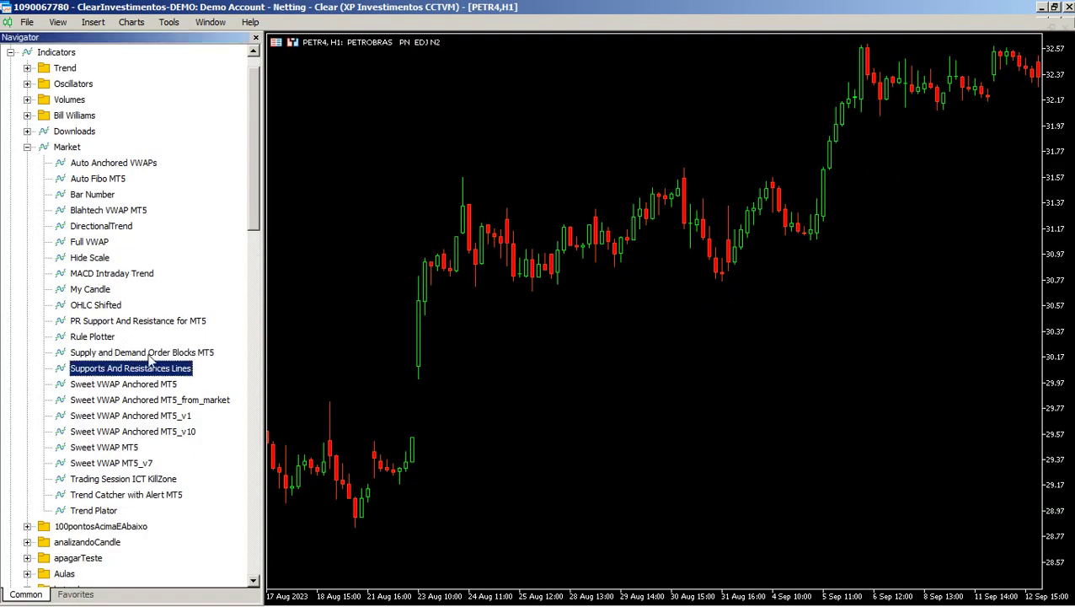
pyautogui.press('Return')
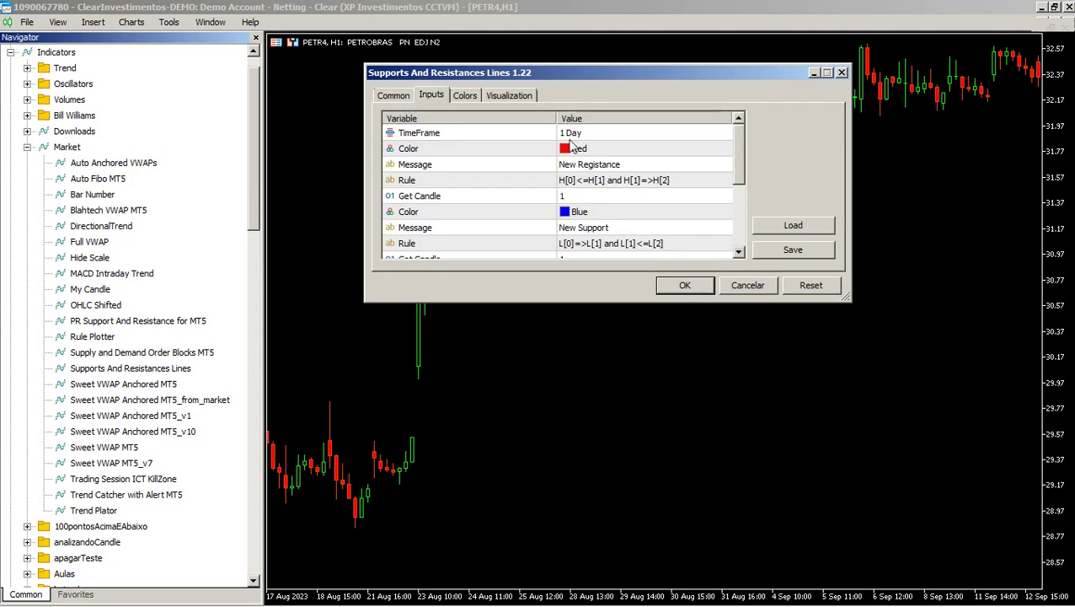
pyautogui.click(825, 287)
pyautogui.click(825, 287)
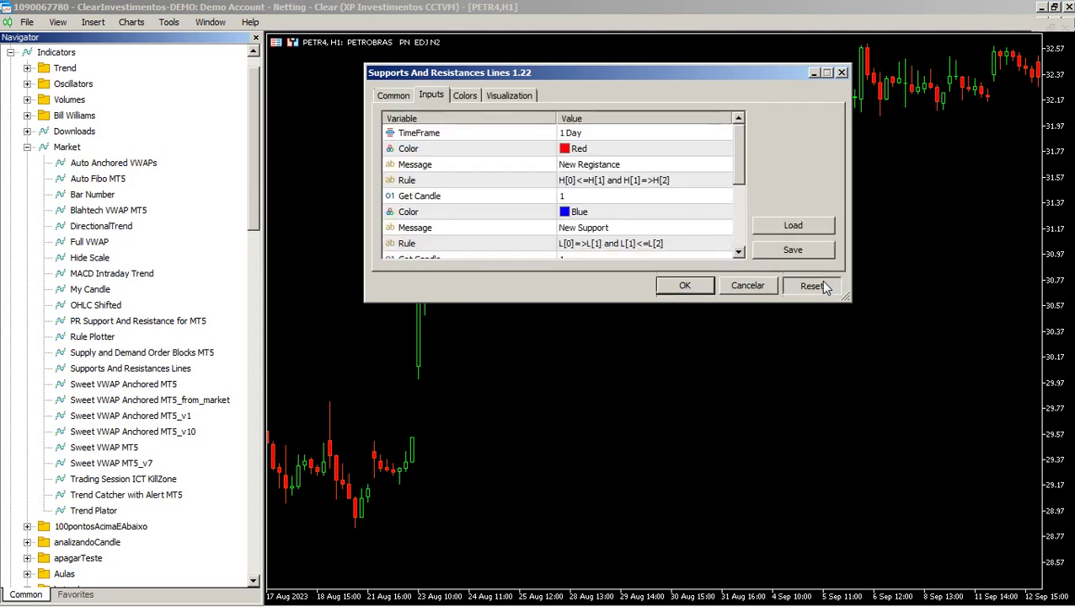
pyautogui.click(585, 135)
pyautogui.click(586, 135)
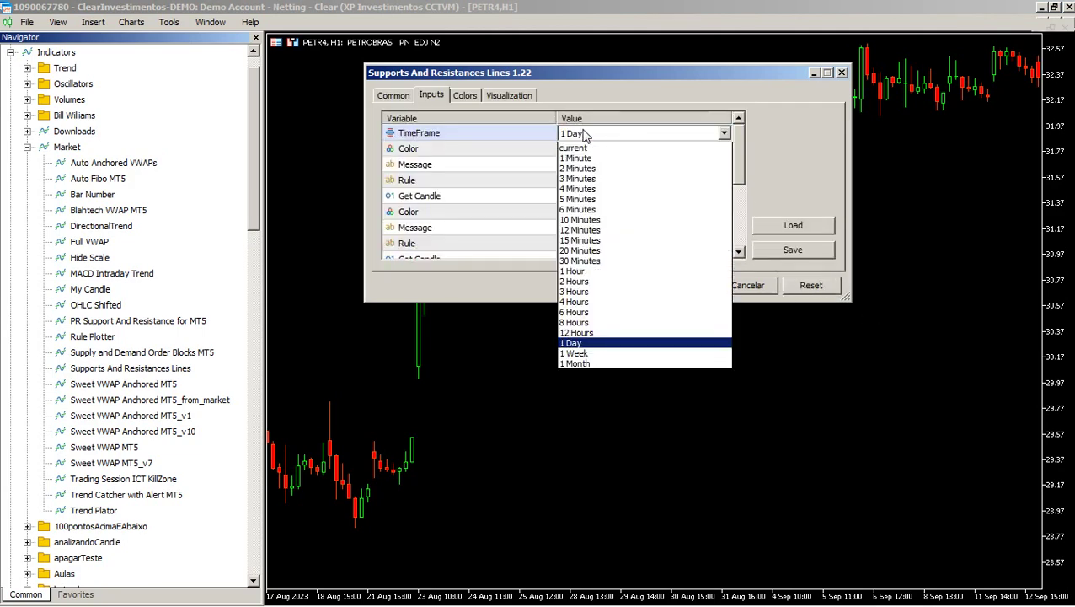
pyautogui.click(600, 344)
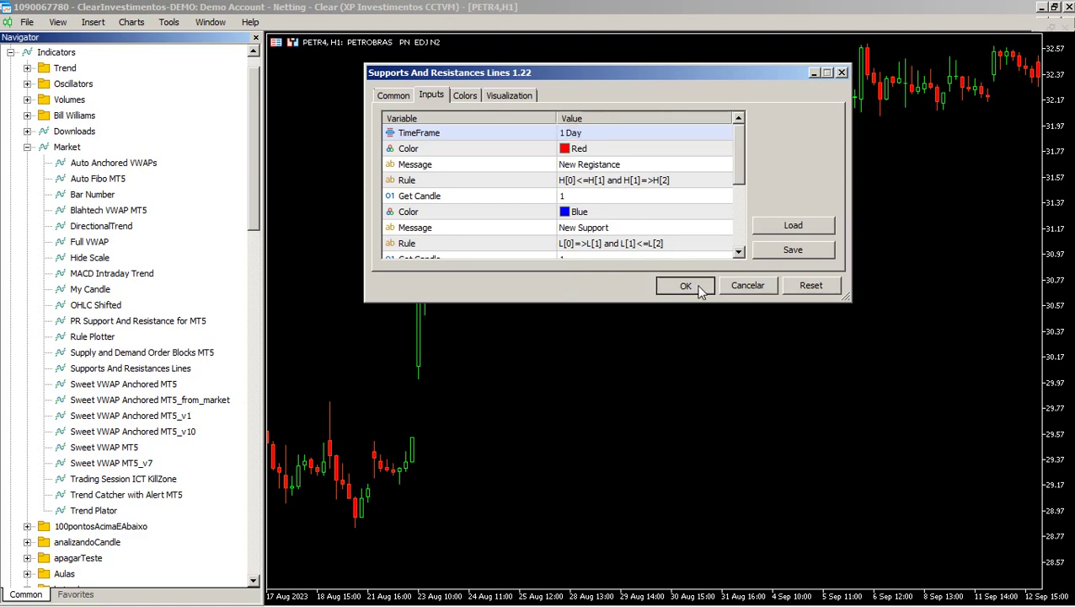
pyautogui.click(688, 285)
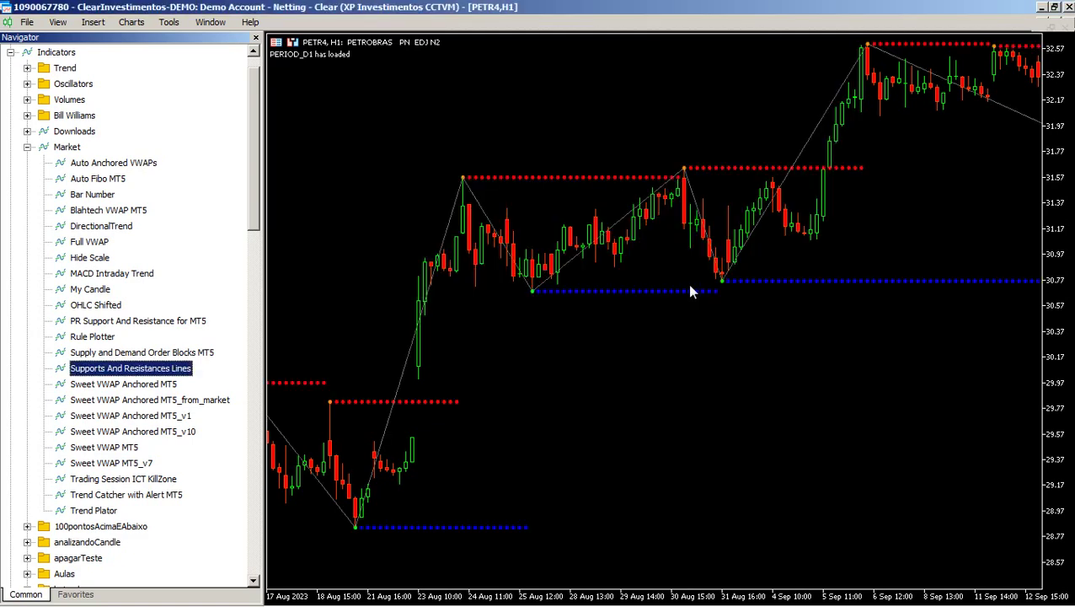
pyautogui.click(256, 37)
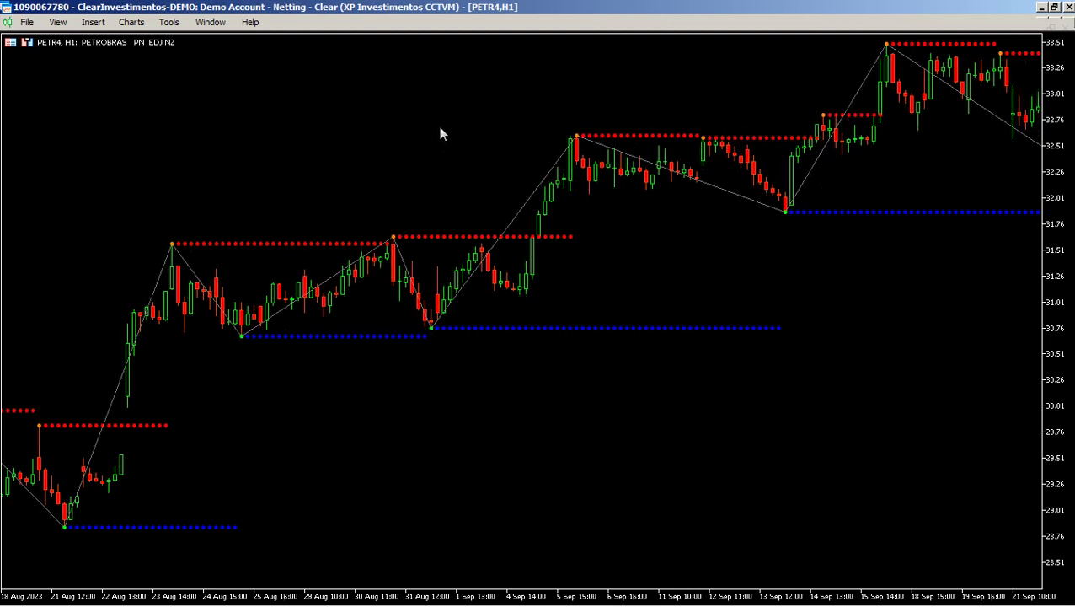
# Set the TimeFrame of the Supports And Resistances Lines indicator to 1 Week
pyautogui.press('-')
pyautogui.press('-')
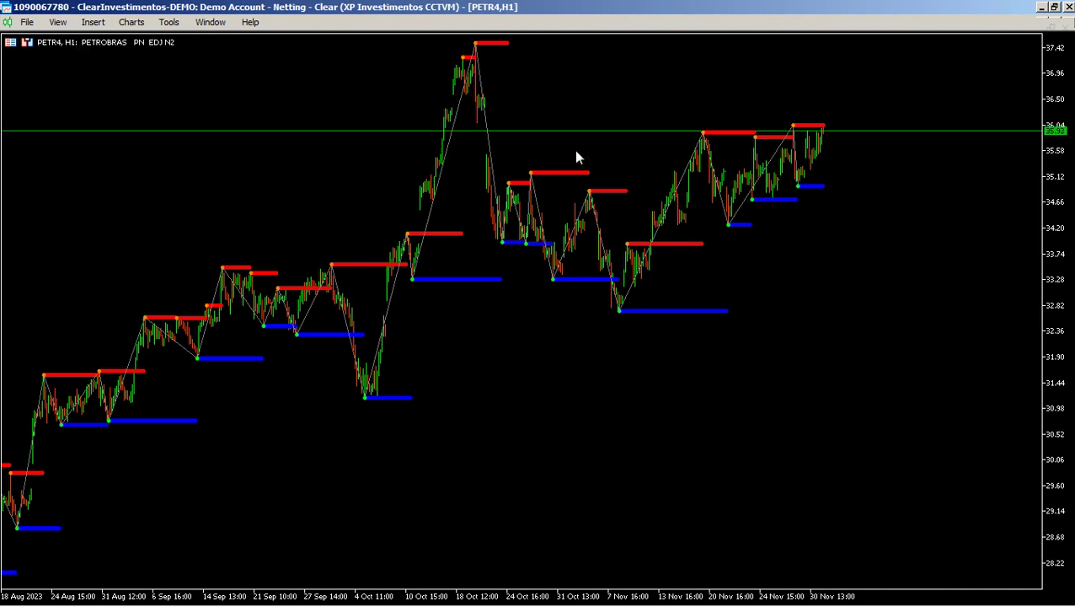
pyautogui.rightClick(566, 170)
pyautogui.click(585, 177)
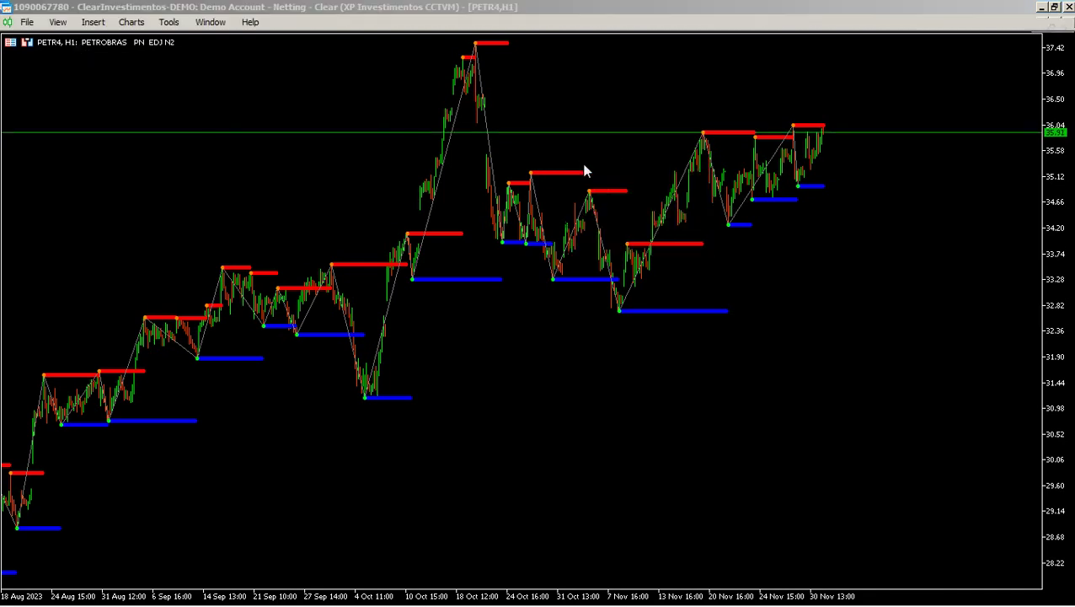
pyautogui.click(634, 136)
pyautogui.click(634, 136)
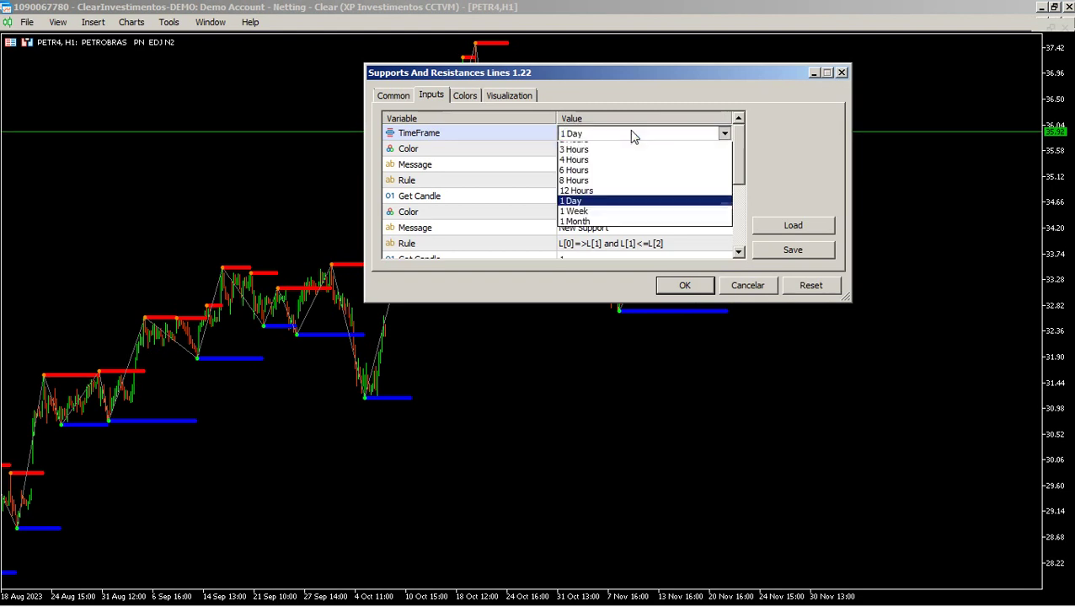
pyautogui.click(607, 354)
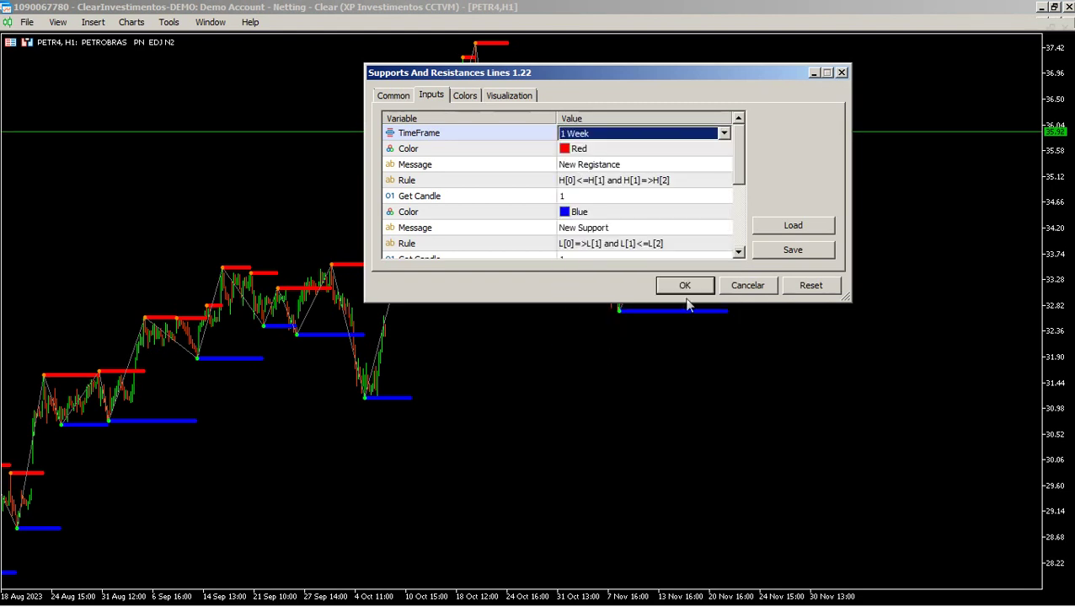
pyautogui.click(688, 285)
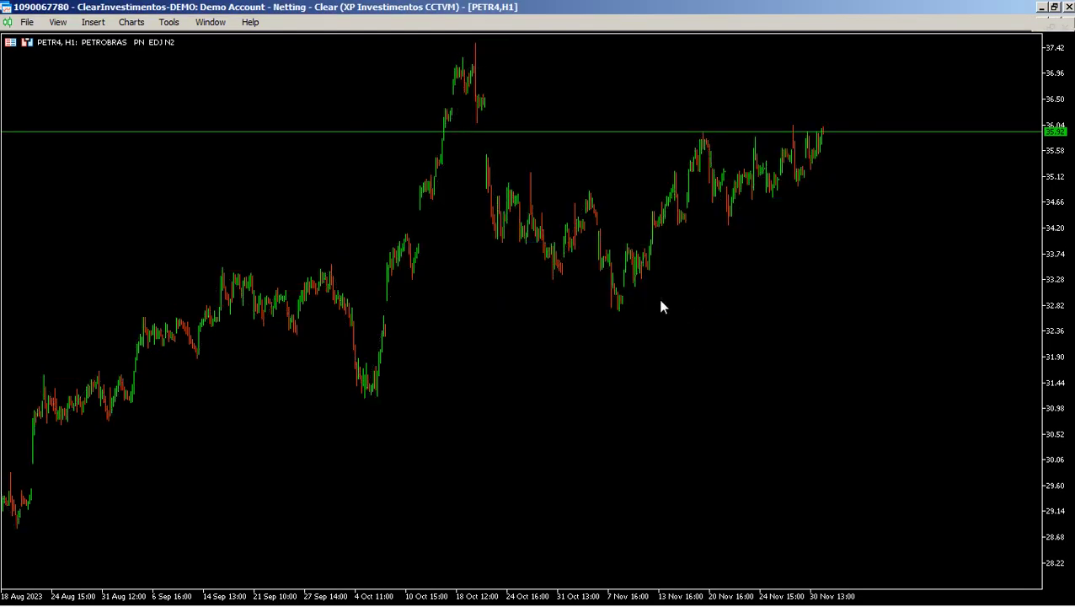
# Reset the Supports And Resistances Lines inputs to their defaults, including the 1 Day TimeFrame, and apply them to the chart
pyautogui.hscroll(-5, 670, 303)
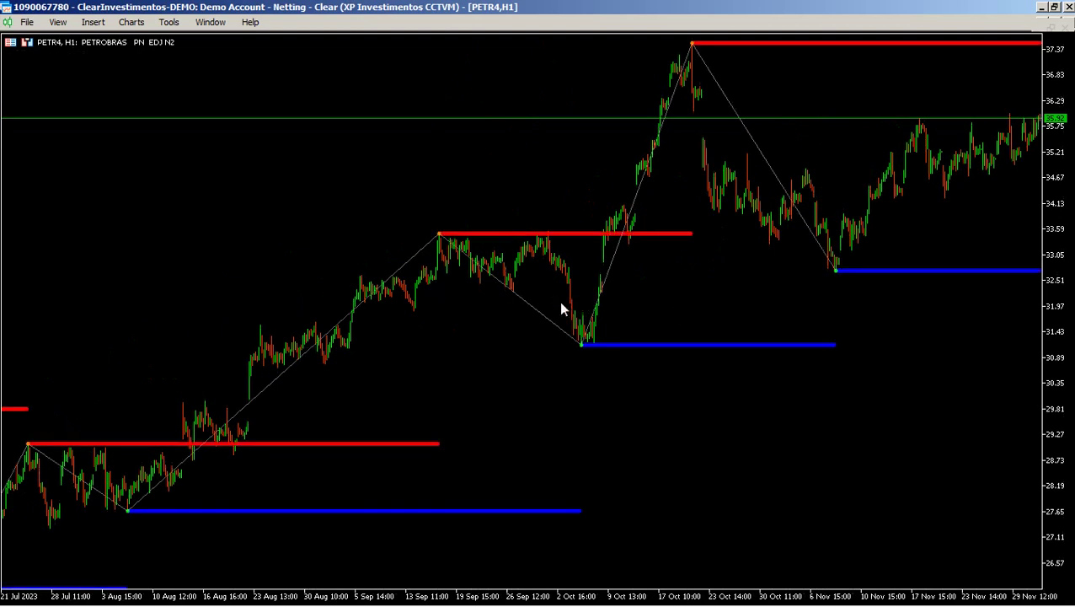
pyautogui.press('-')
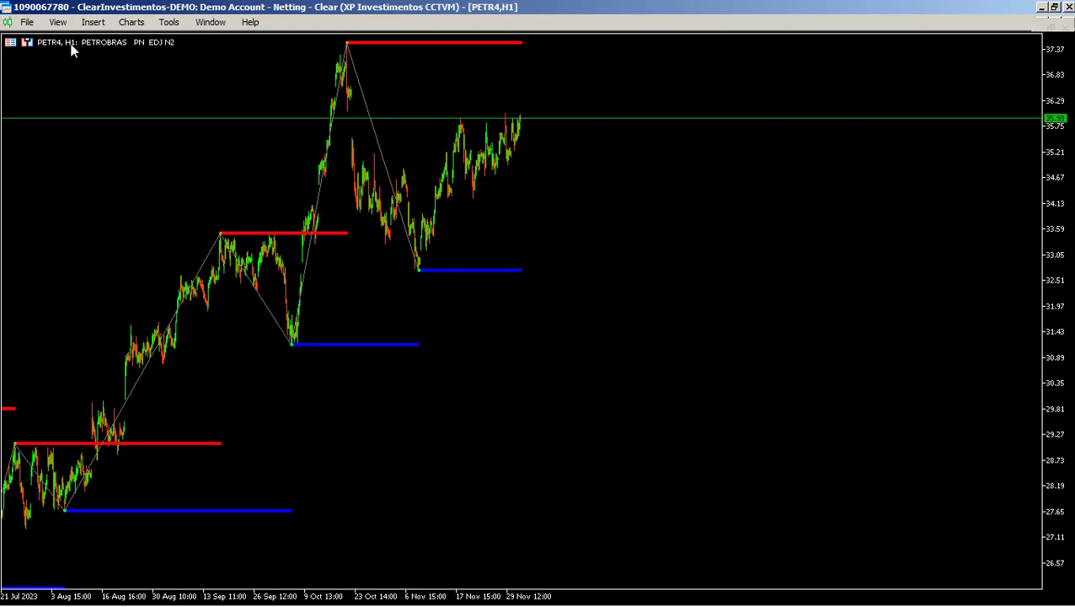
pyautogui.rightClick(468, 268)
pyautogui.click(392, 257)
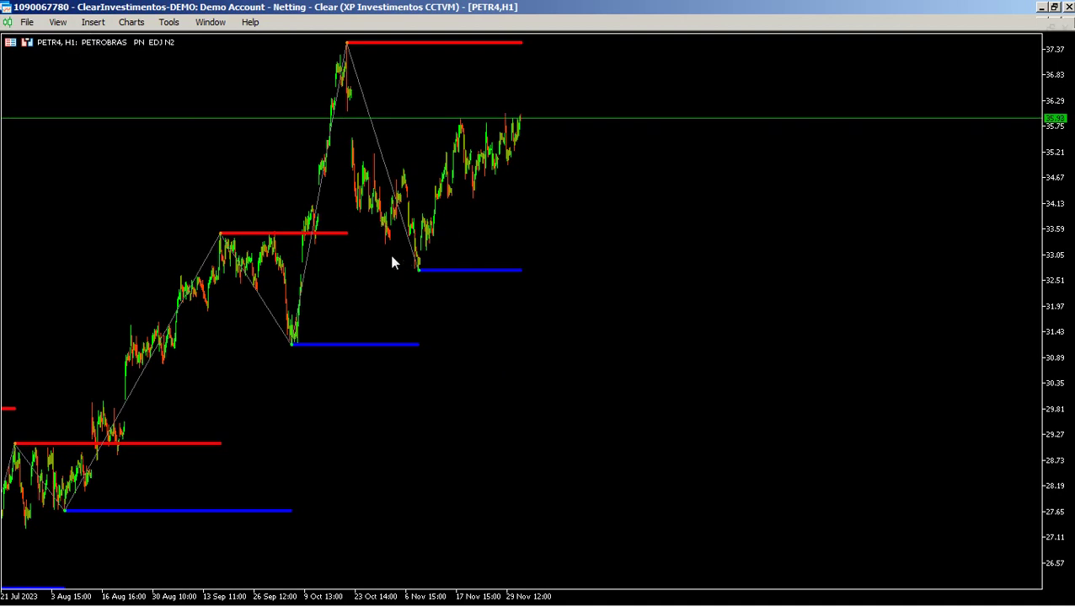
pyautogui.rightClick(468, 266)
pyautogui.click(510, 274)
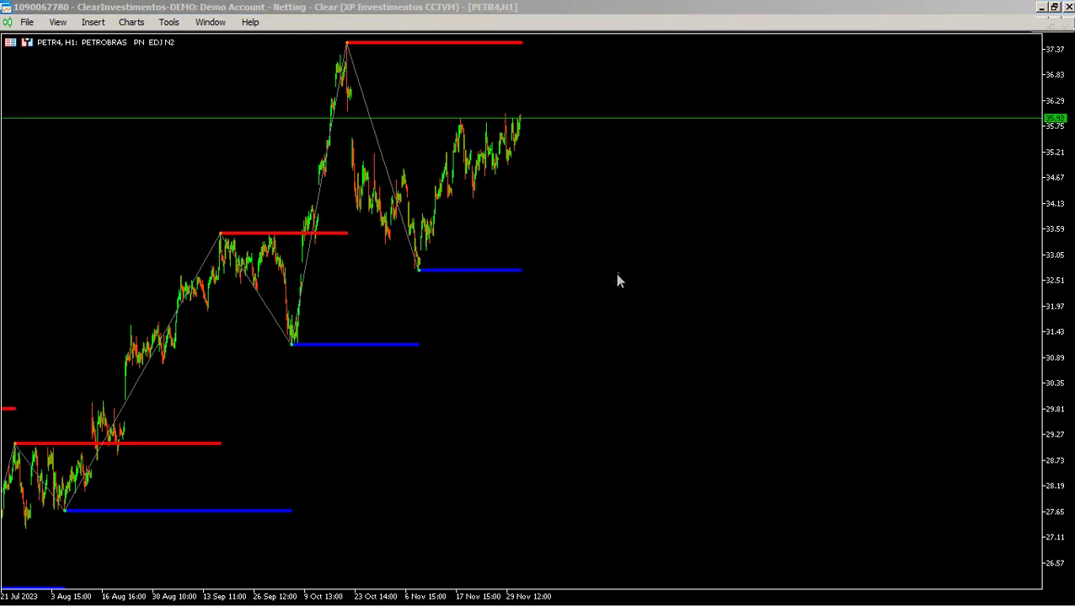
pyautogui.click(787, 289)
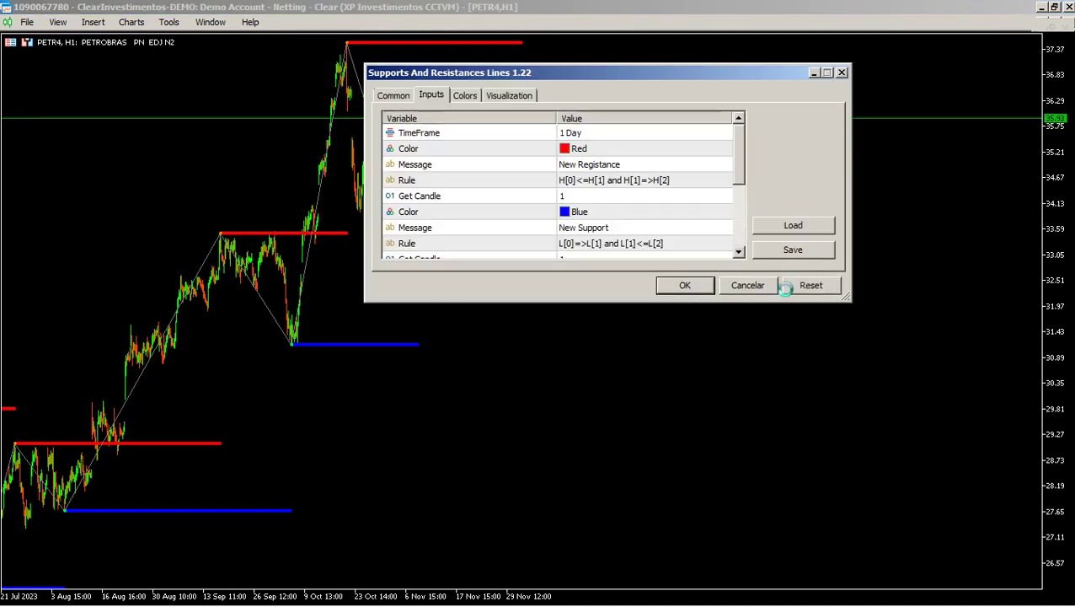
pyautogui.click(684, 286)
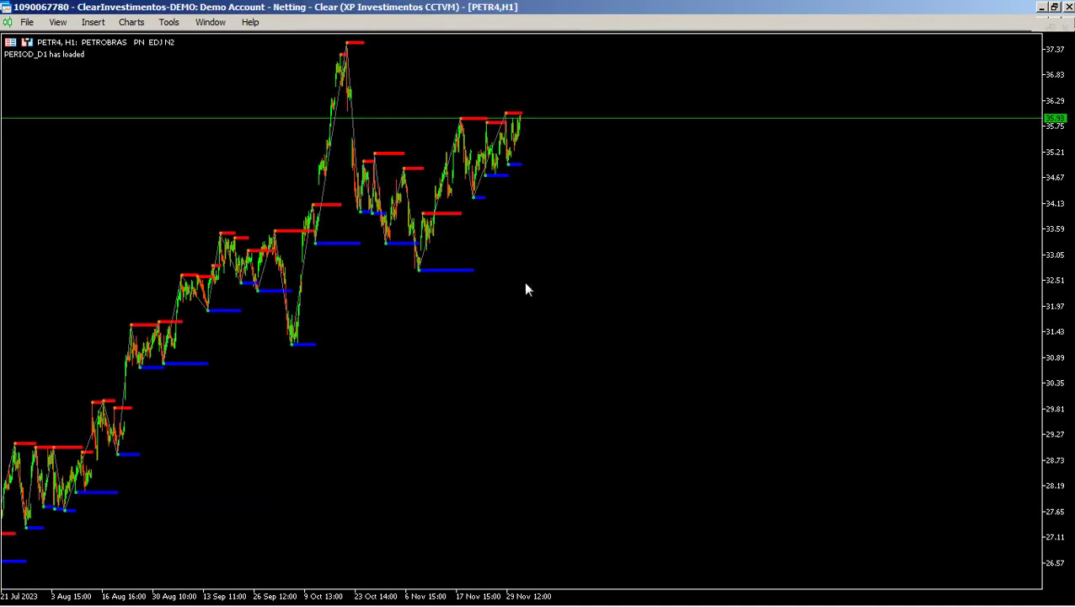
# Examine the daily support and resistance lines around the candles, going back through the PETR4 price history to September 2023
pyautogui.scroll(3, 598, 278)
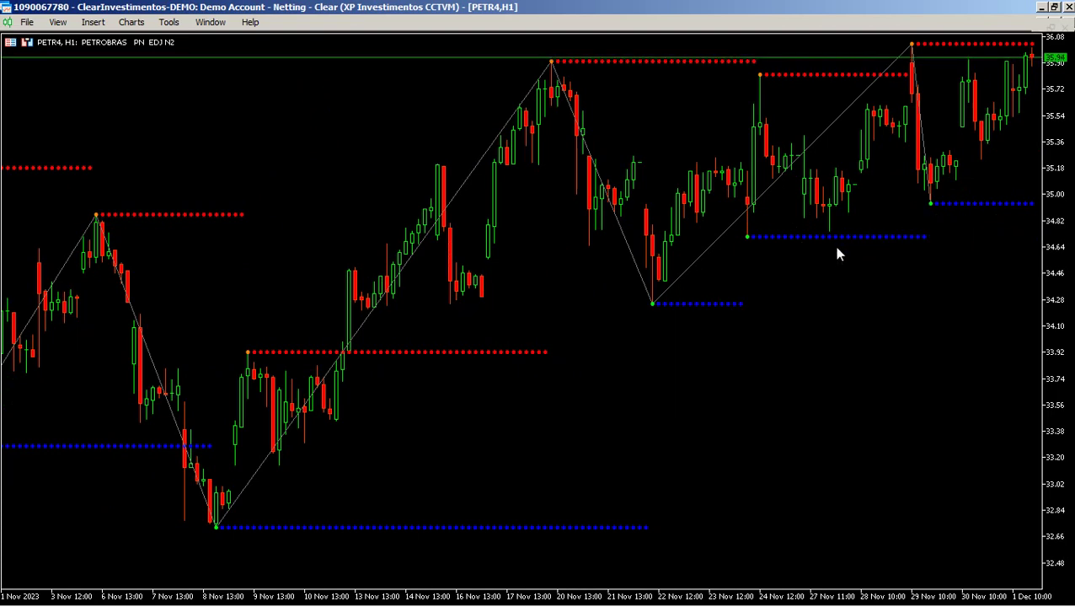
pyautogui.moveTo(427, 446); pyautogui.dragTo(817, 398)
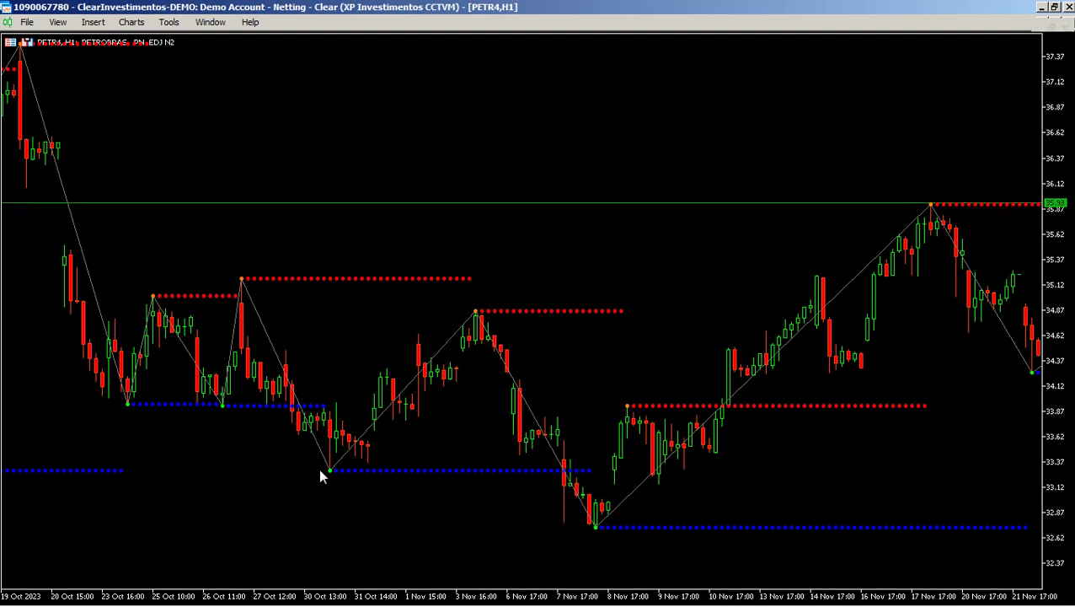
pyautogui.moveTo(290, 473); pyautogui.dragTo(437, 438)
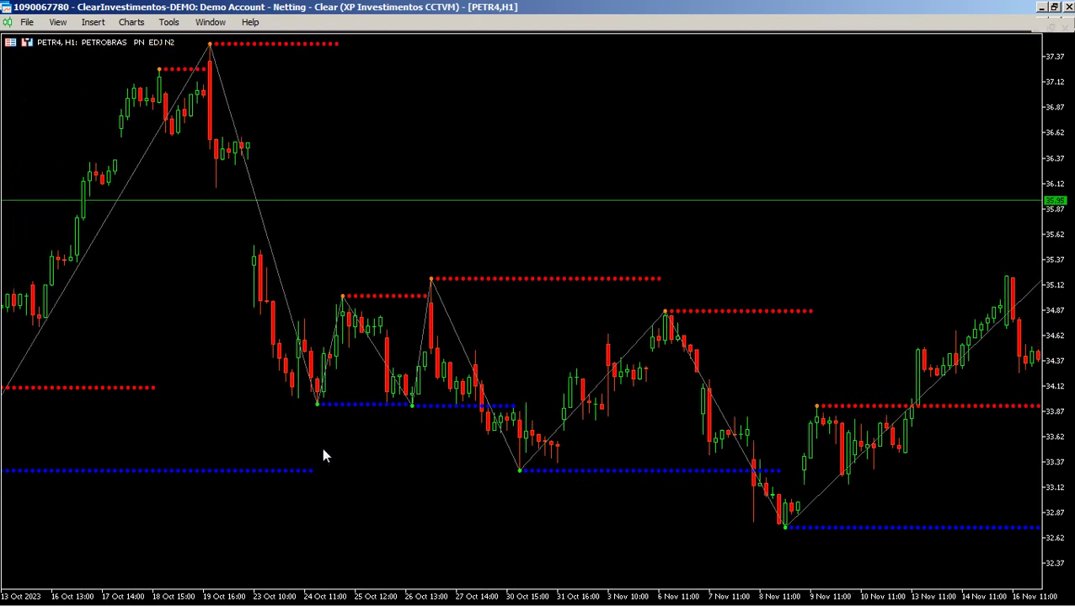
pyautogui.moveTo(322, 454); pyautogui.dragTo(863, 405)
pyautogui.moveTo(216, 460); pyautogui.dragTo(578, 445)
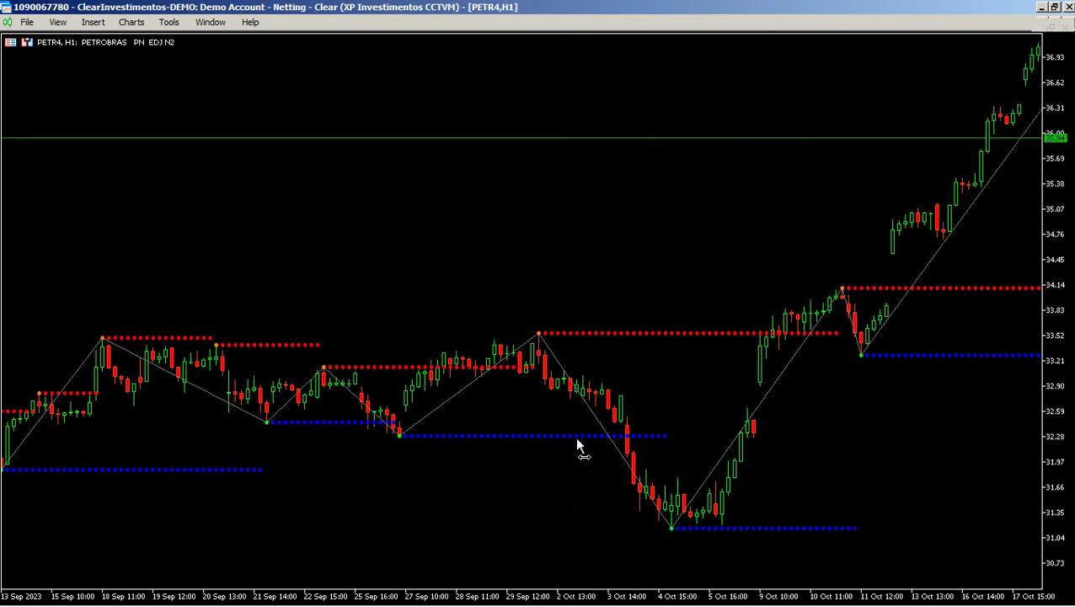
pyautogui.middleClick(366, 426)
pyautogui.moveTo(365, 425); pyautogui.dragTo(540, 346)
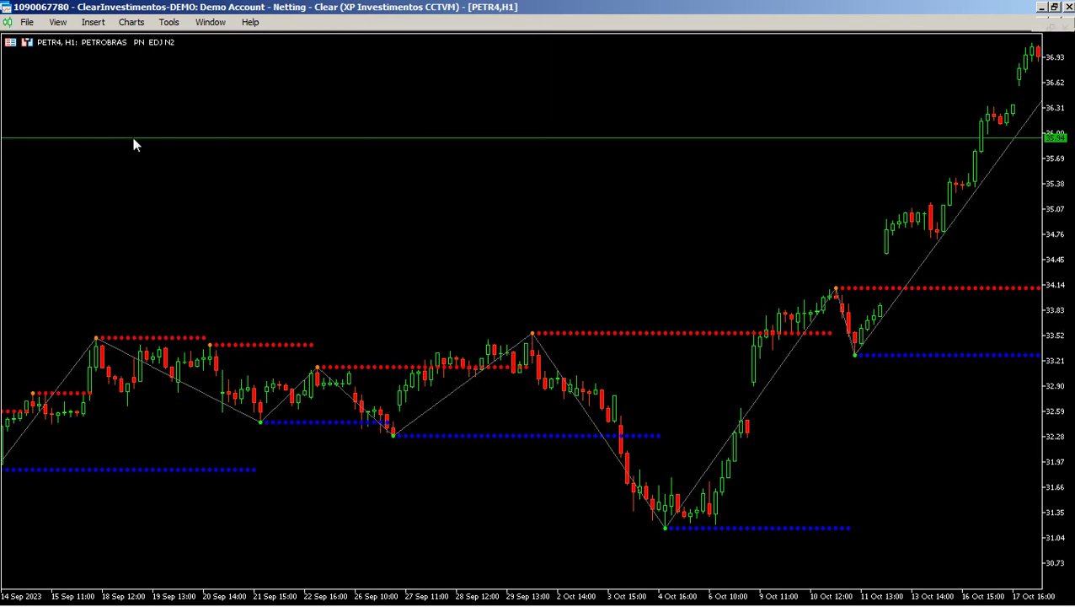
pyautogui.hotkey('ctrl', 'd')
pyautogui.hotkey('ctrl', 'd')
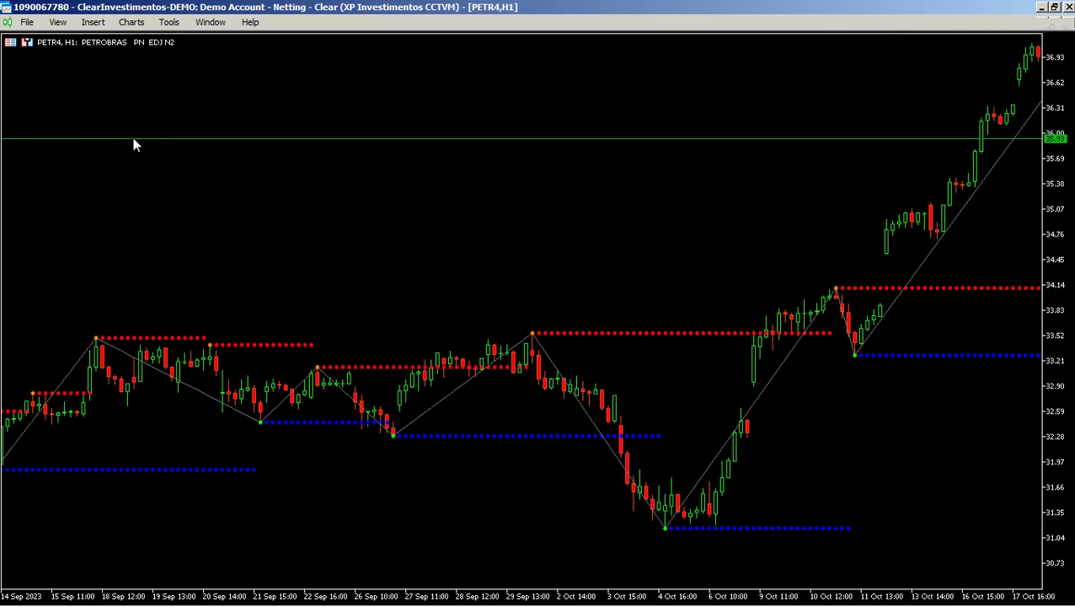
# Add the Rule Plotter indicator to the PETR4 chart with its Strategy number set to 1
pyautogui.hotkey('ctrl', 'n')
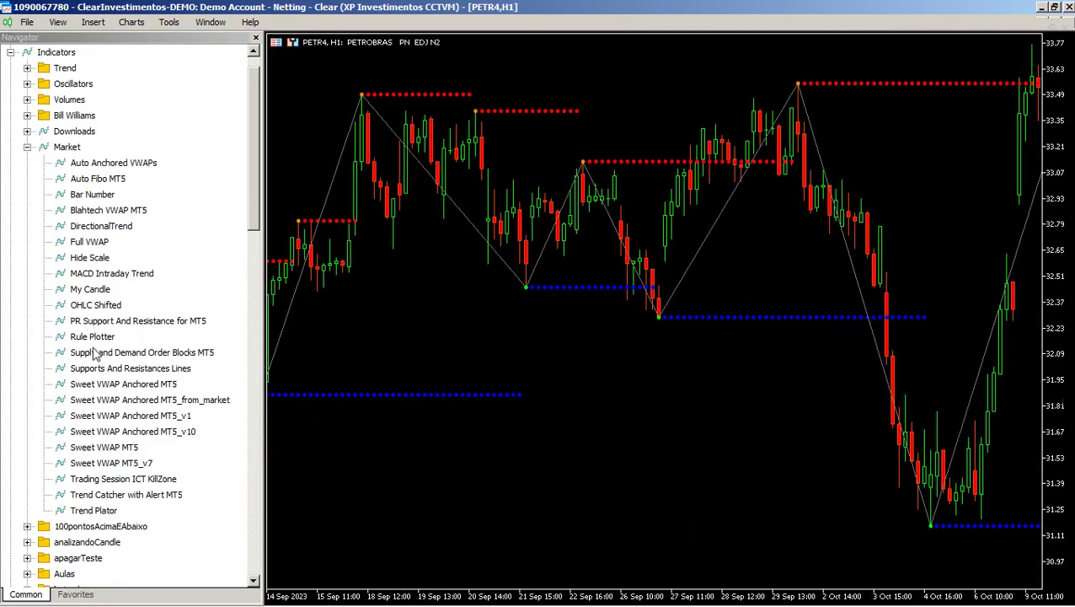
pyautogui.moveTo(93, 337); pyautogui.dragTo(644, 303)
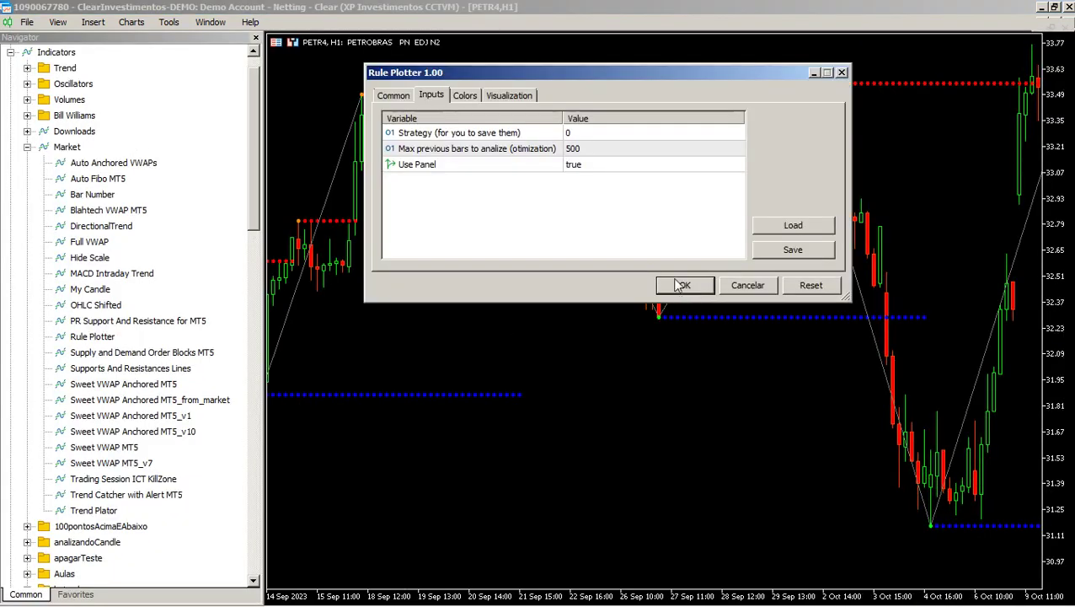
pyautogui.doubleClick(570, 134)
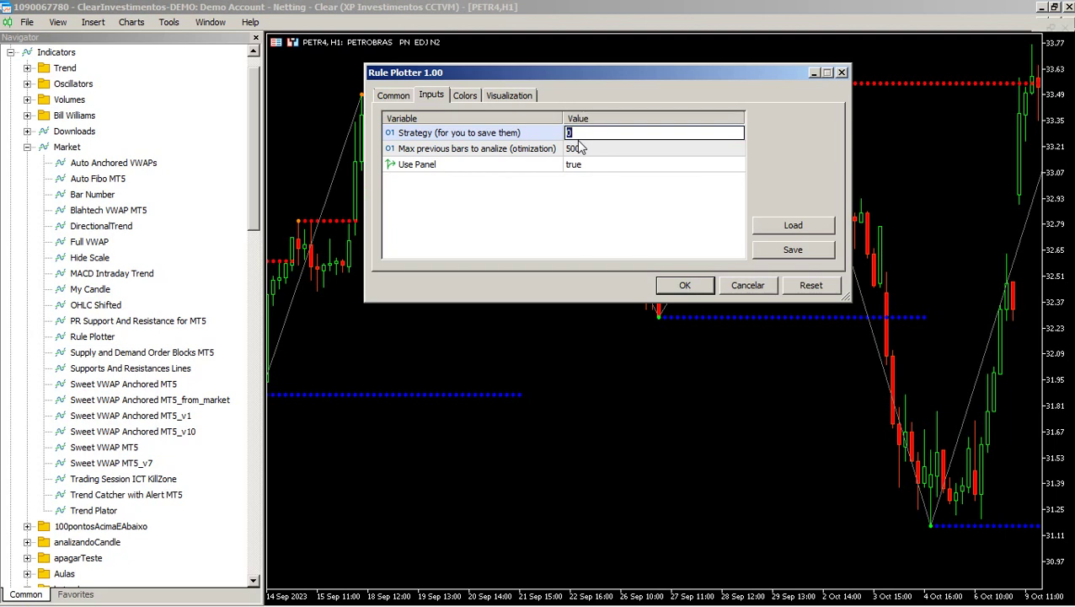
pyautogui.write('1')
pyautogui.click(685, 285)
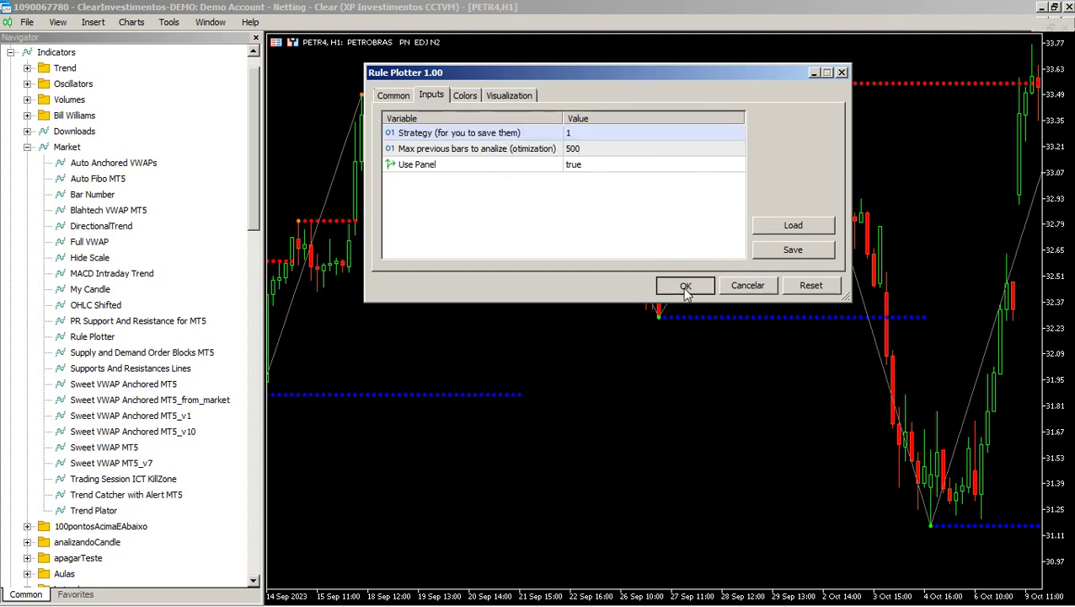
pyautogui.hotkey('ctrl', 'n')
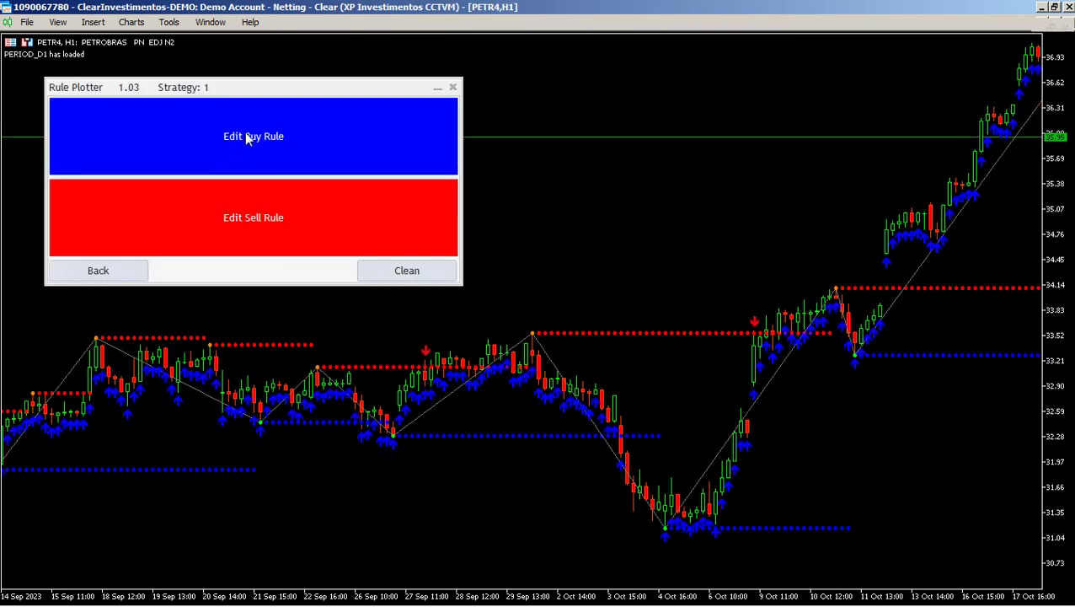
# Add a first condition to the buy rule, with the candle's LOW price as its first value
pyautogui.click(252, 148)
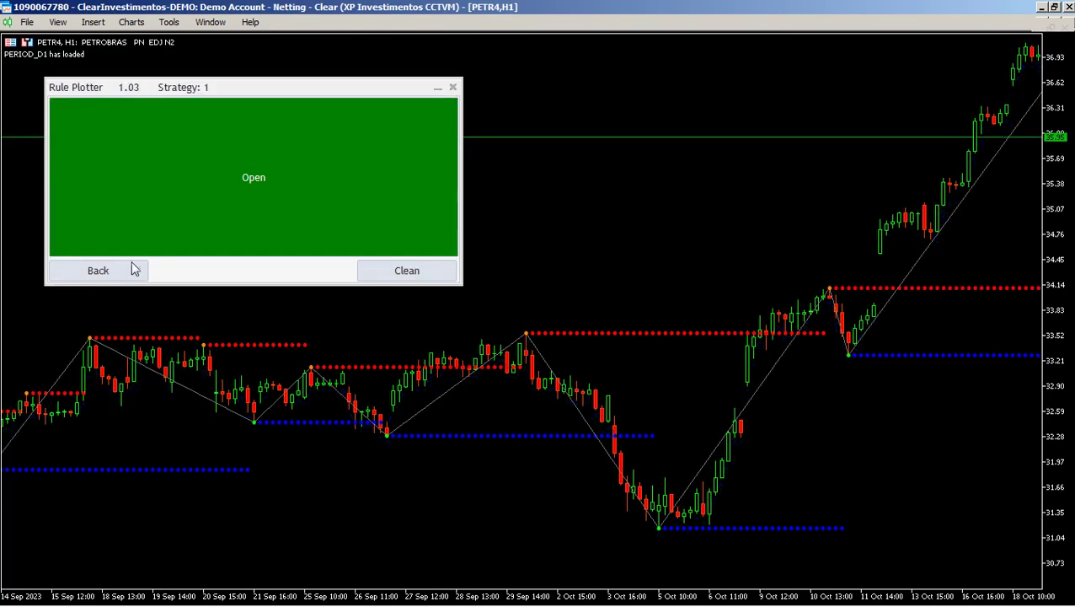
pyautogui.click(290, 165)
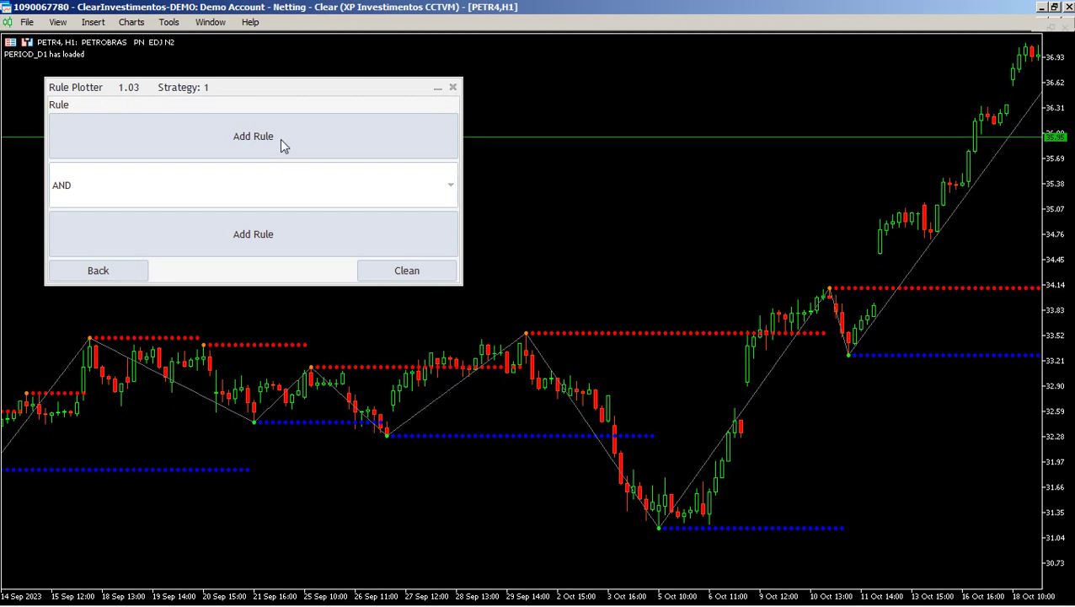
pyautogui.click(281, 138)
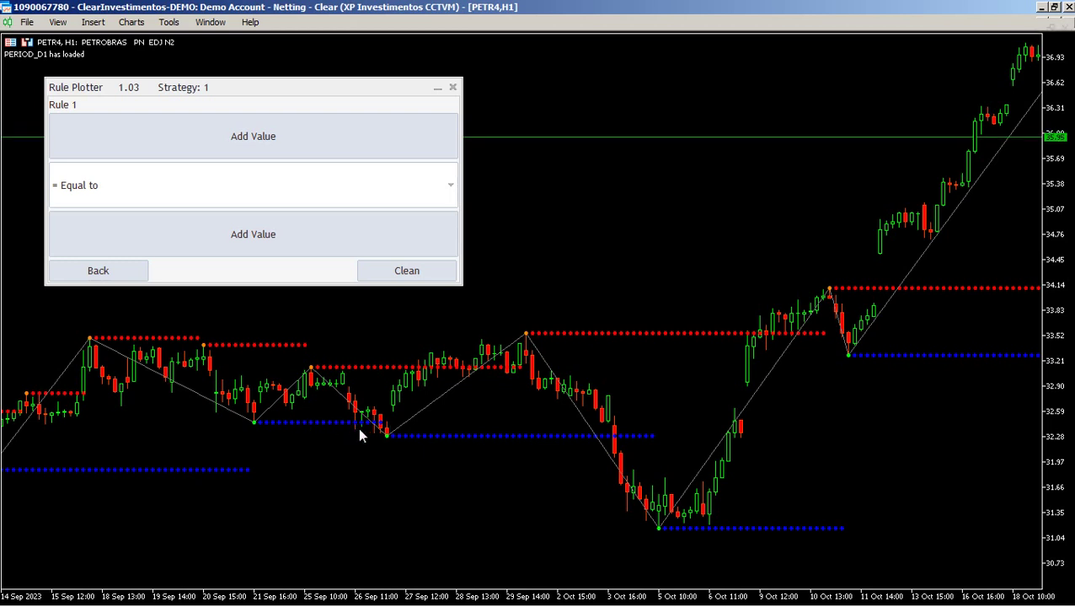
pyautogui.click(278, 141)
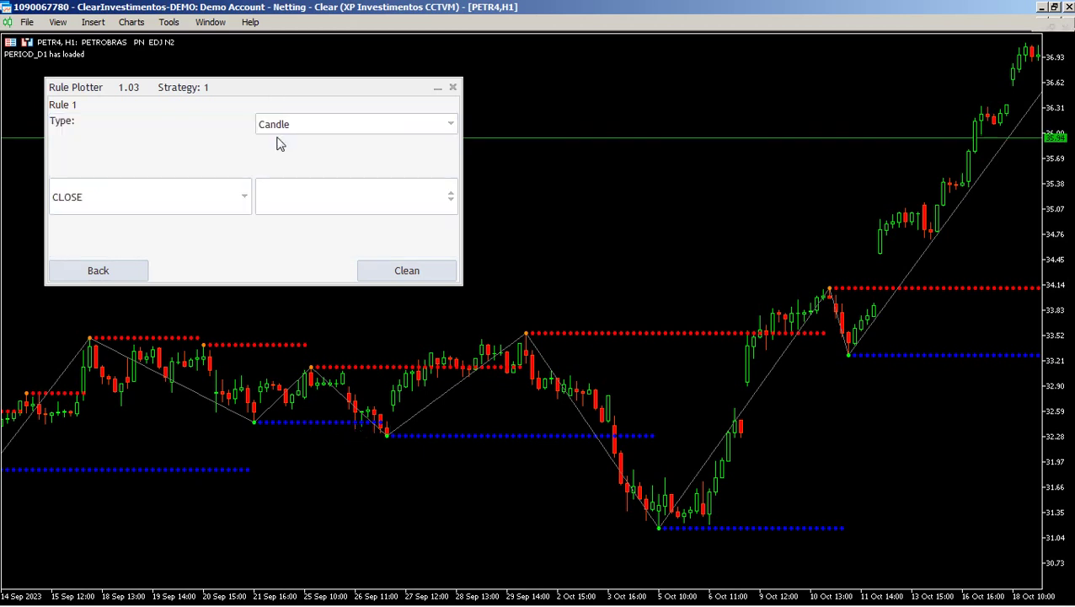
pyautogui.click(237, 203)
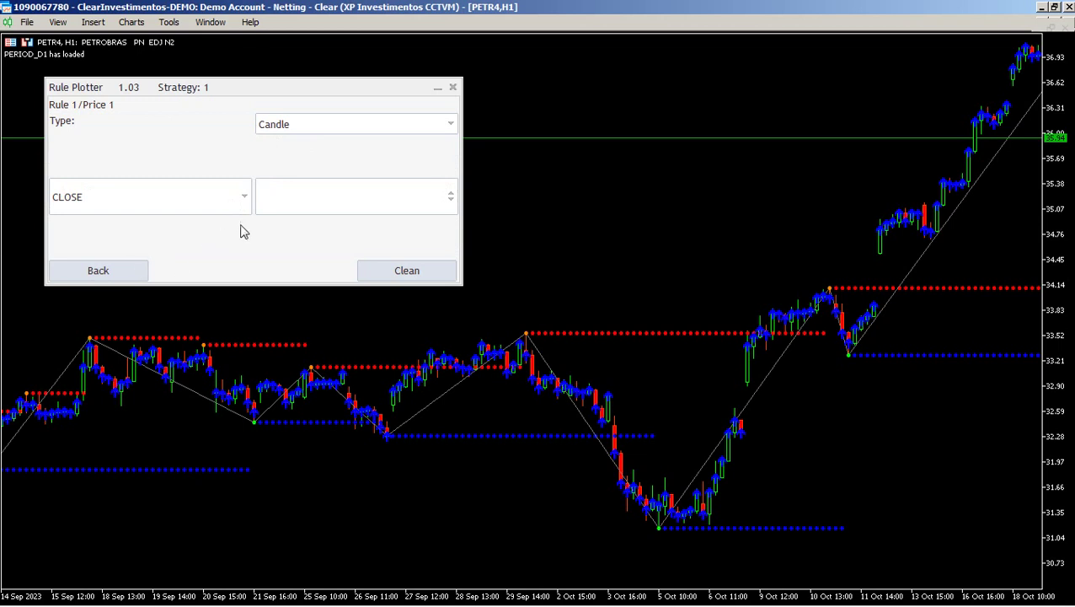
pyautogui.click(247, 195)
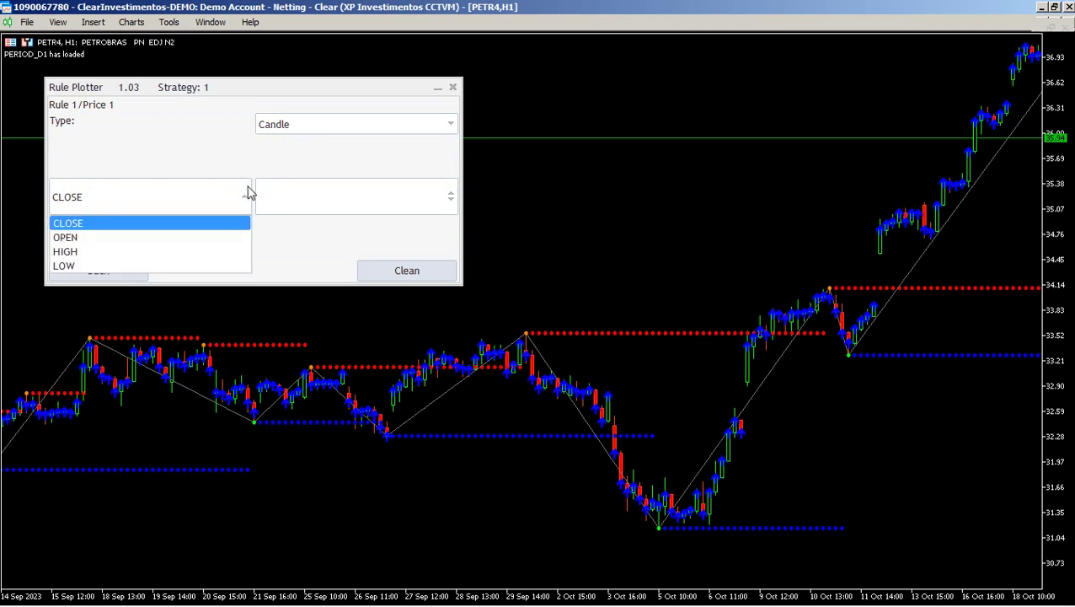
pyautogui.click(64, 267)
pyautogui.click(100, 271)
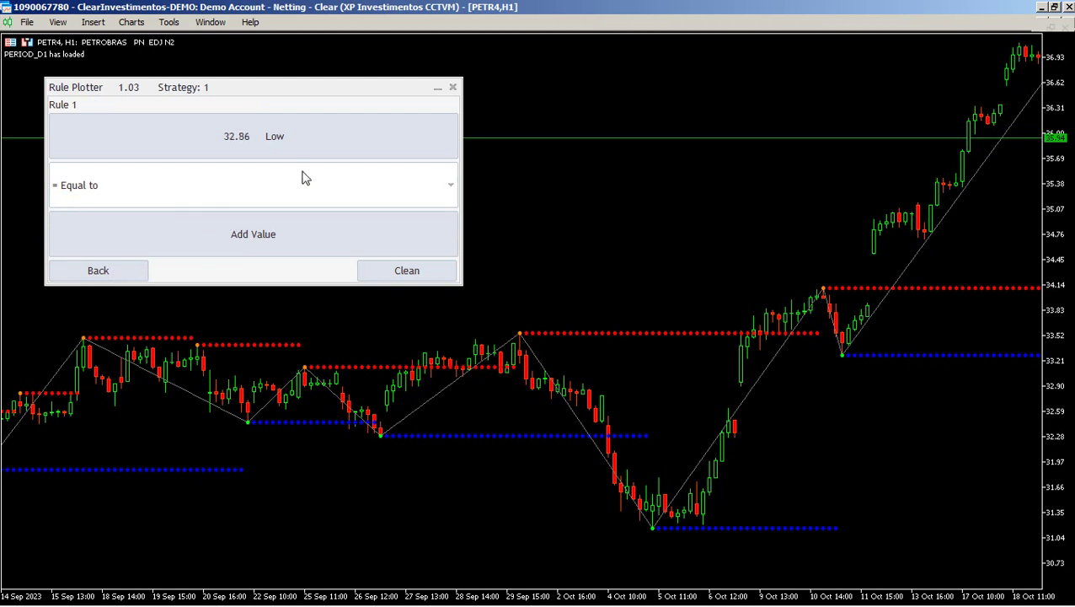
# Set the first condition's operator to Lower than and its second value to the Supports And Resistances Lines indicator
pyautogui.click(73, 192)
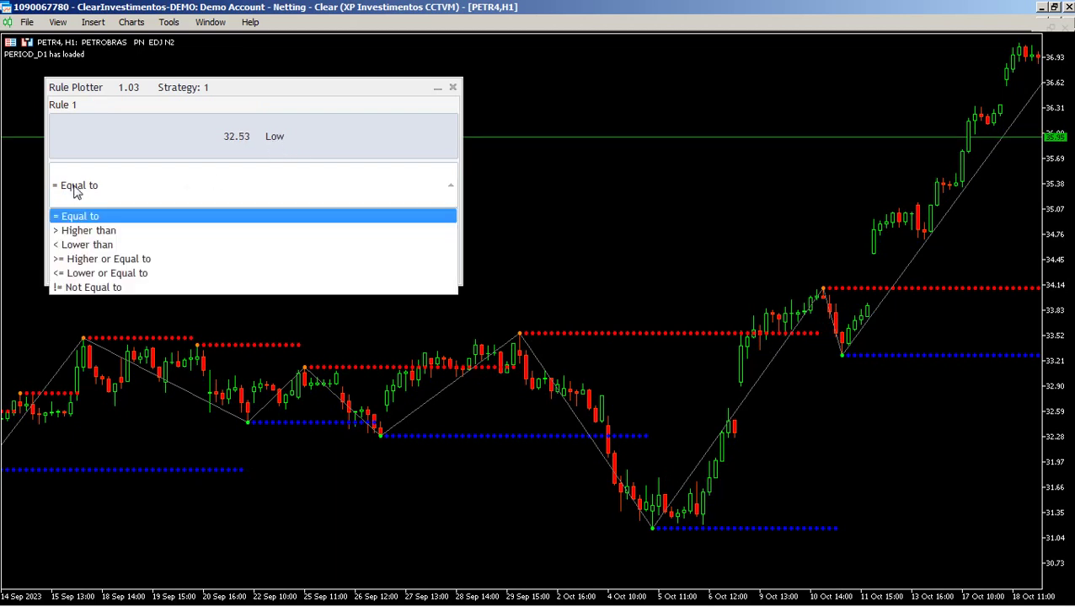
pyautogui.click(95, 246)
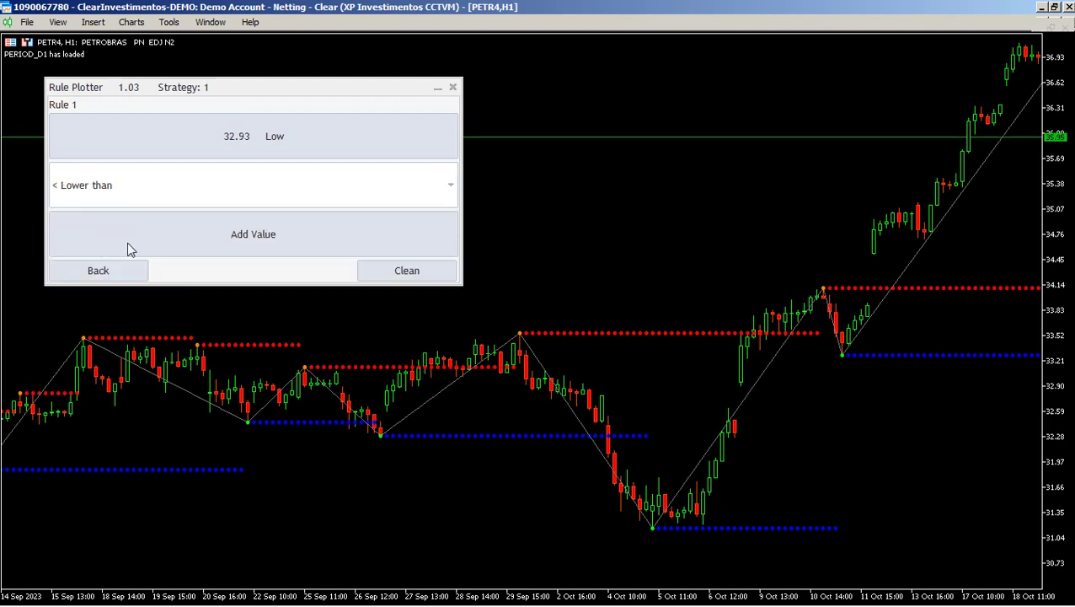
pyautogui.click(264, 234)
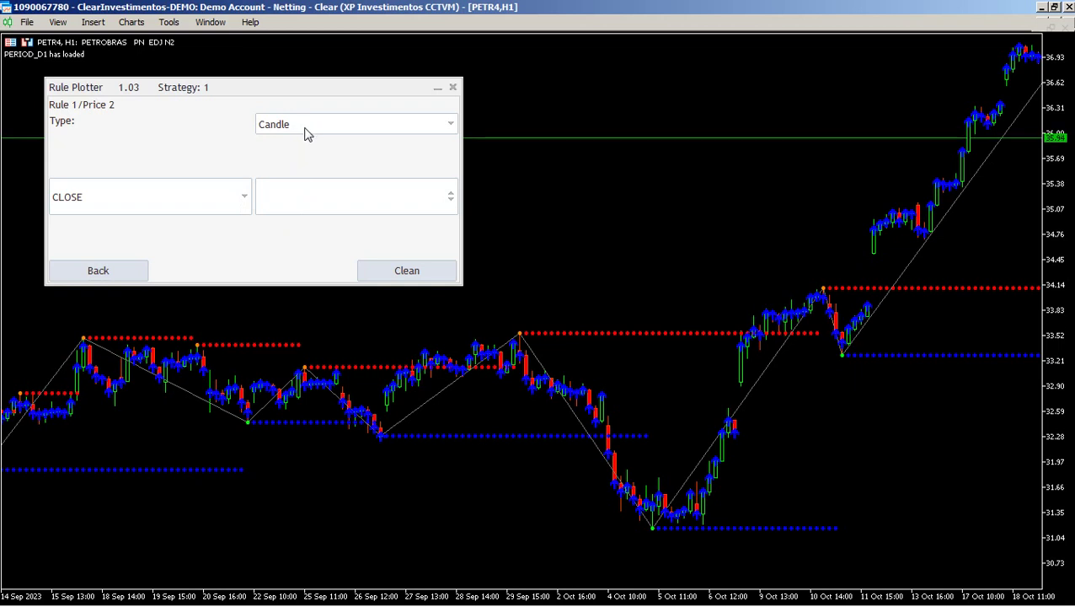
pyautogui.click(306, 131)
pyautogui.click(284, 186)
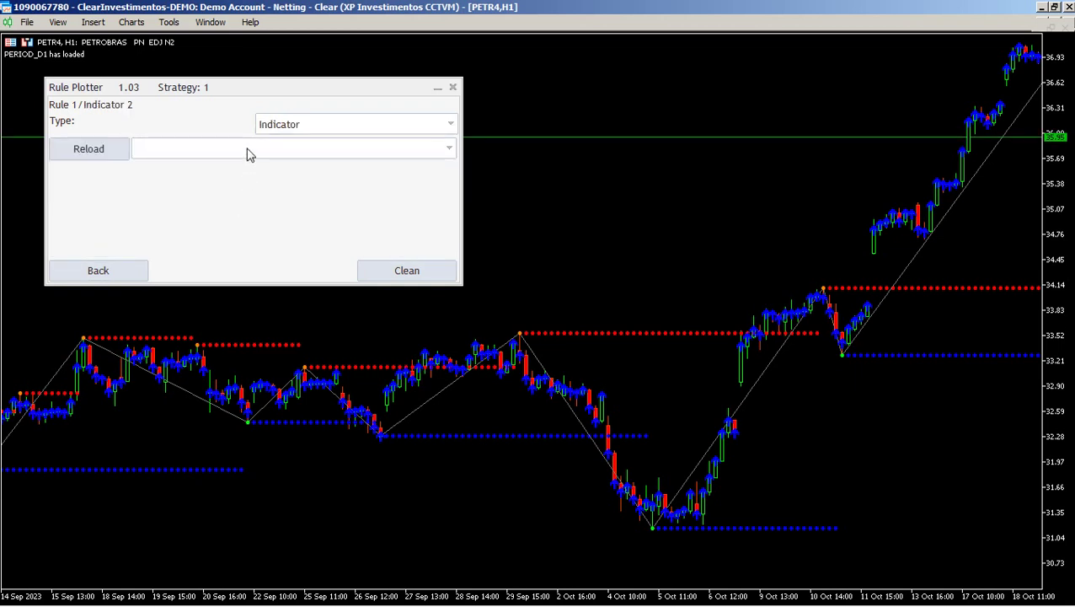
pyautogui.click(247, 151)
pyautogui.click(235, 173)
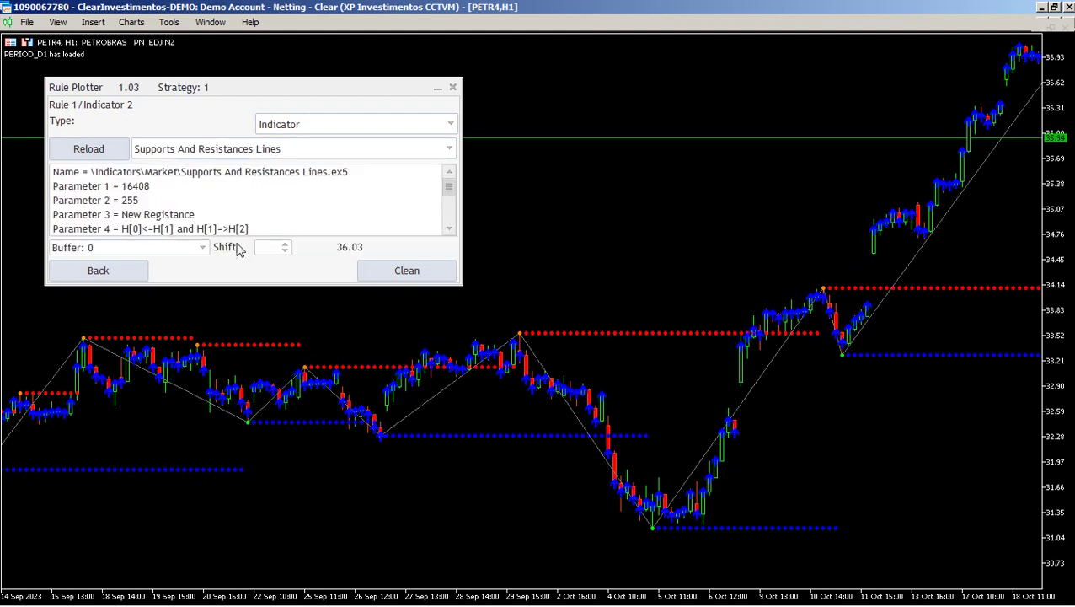
# Select Buffer 1 of Supports And Resistances Lines for the first condition and return to the buy rule overview
pyautogui.click(192, 251)
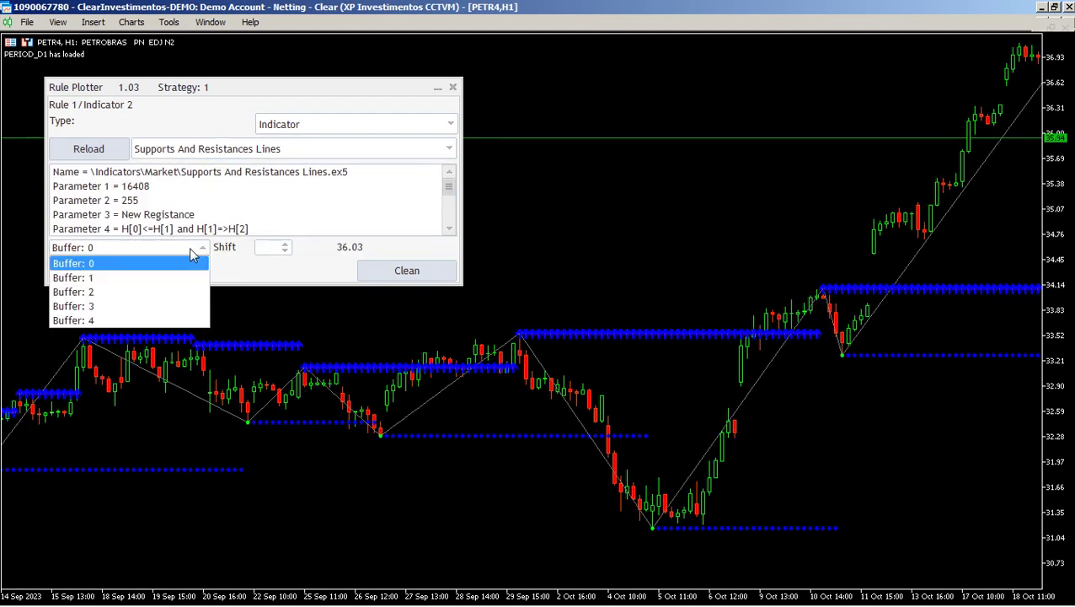
pyautogui.click(190, 250)
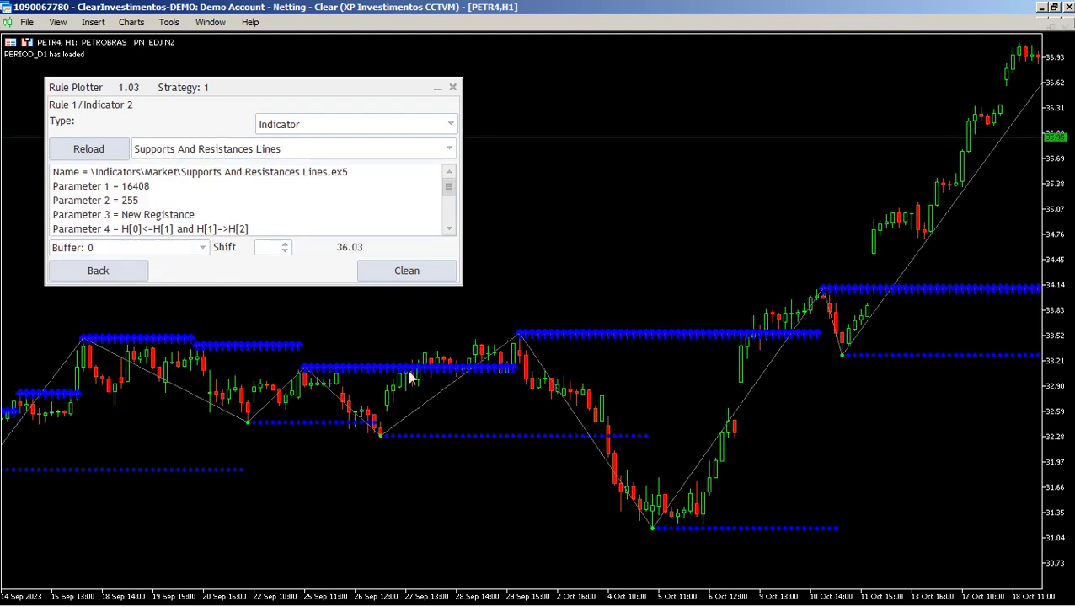
pyautogui.click(203, 252)
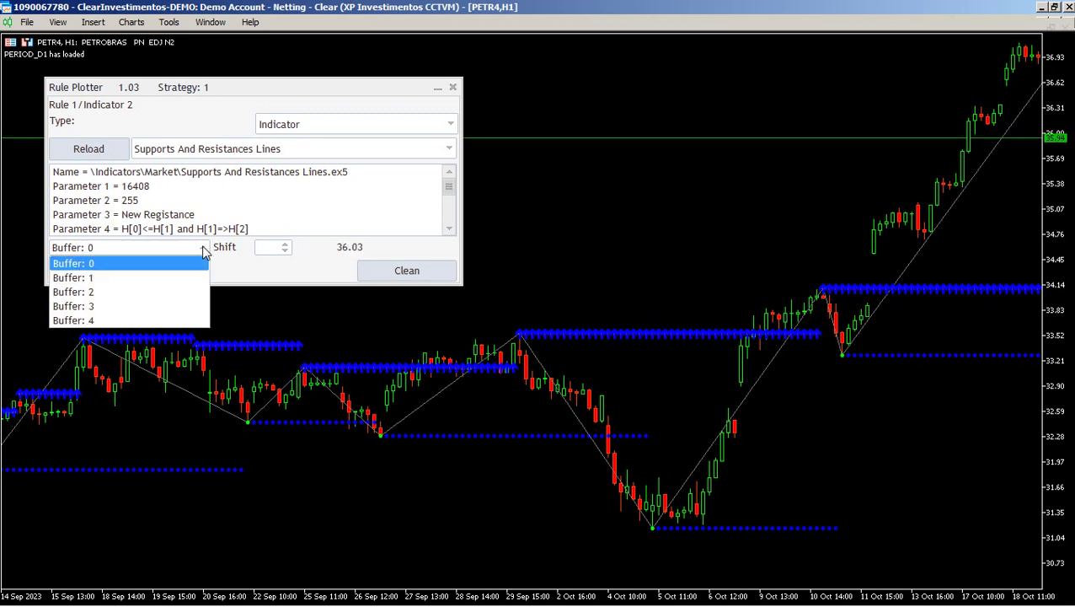
pyautogui.click(89, 278)
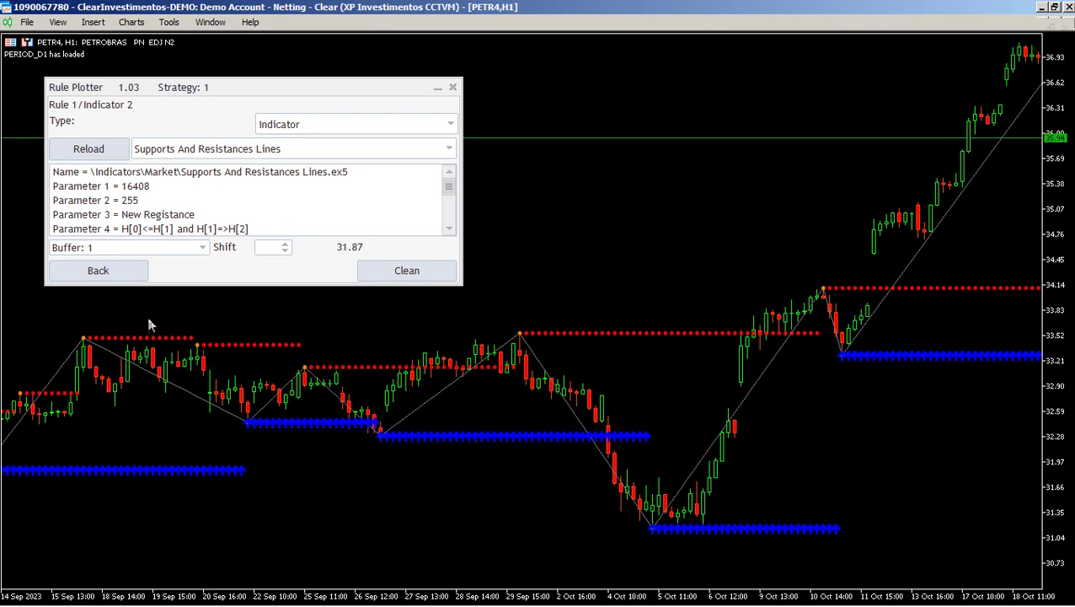
pyautogui.click(115, 273)
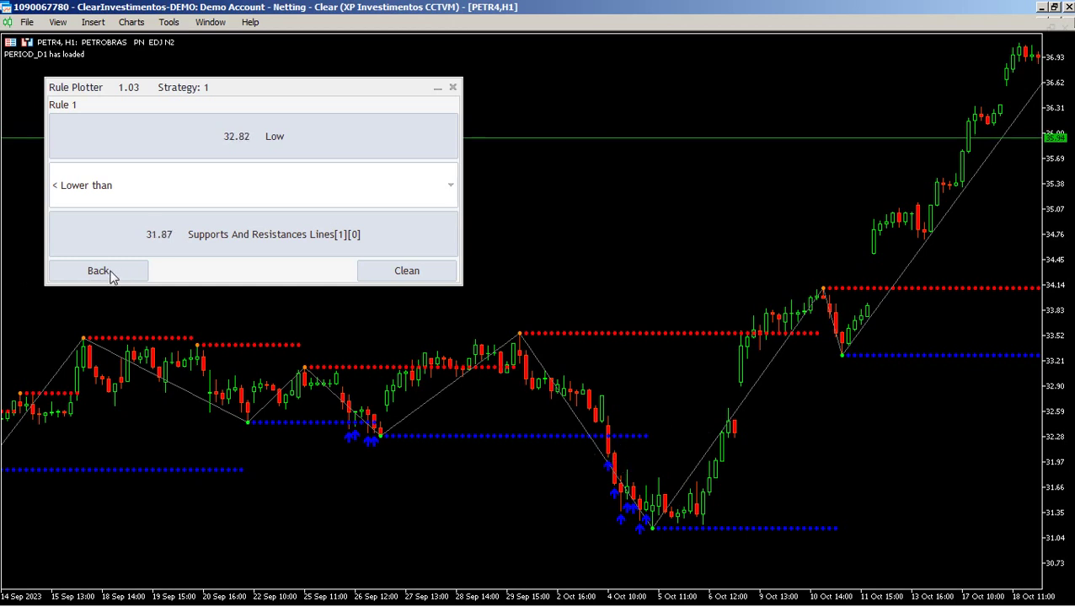
pyautogui.click(120, 270)
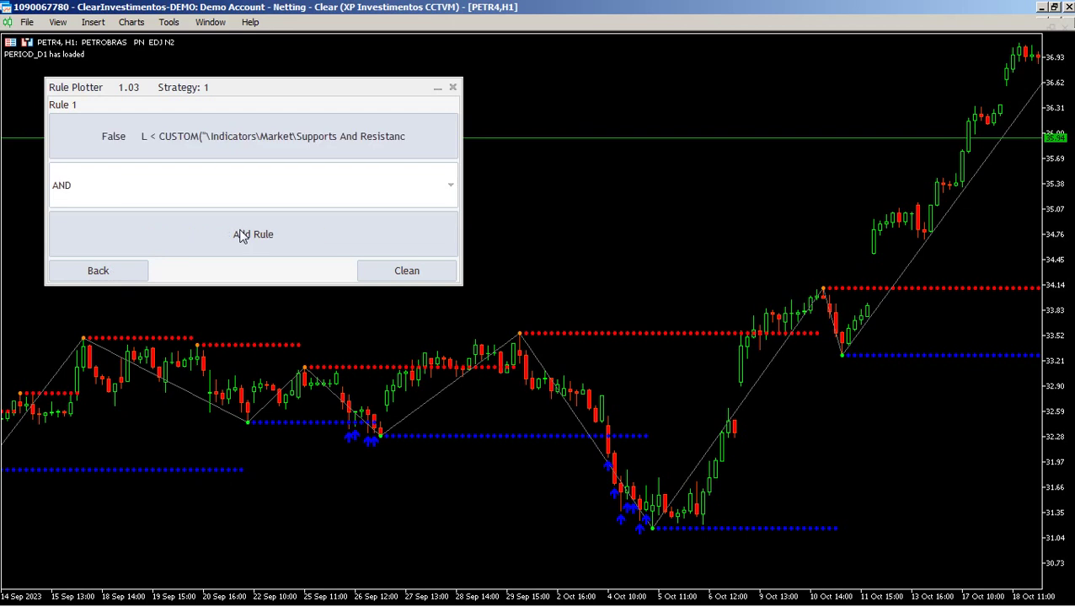
# Add a second condition to the buy rule, using the candle's CLOSE price and the Higher than operator
pyautogui.click(304, 236)
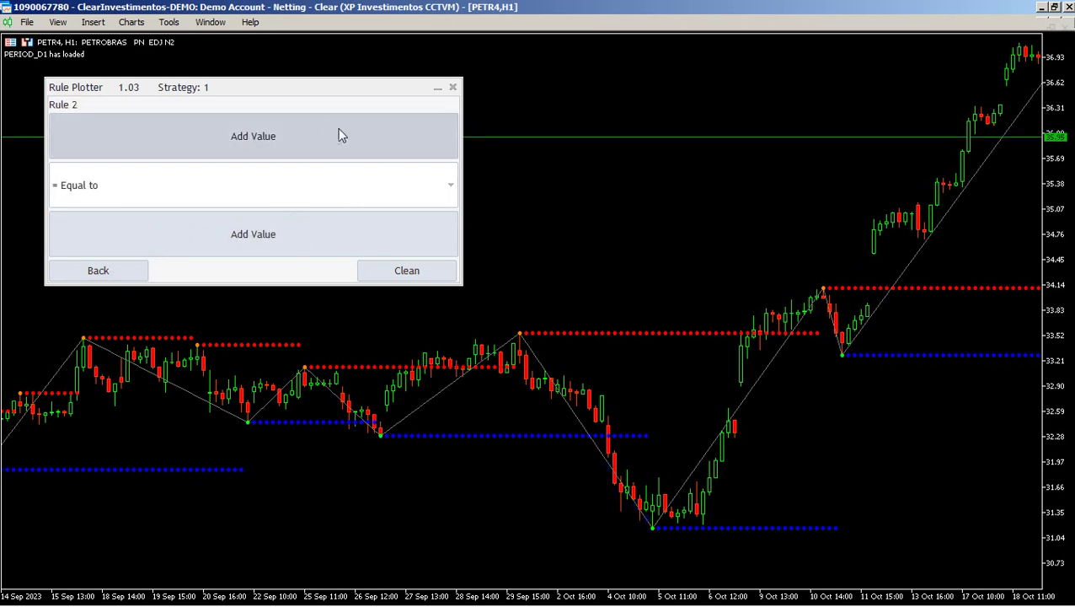
pyautogui.click(317, 213)
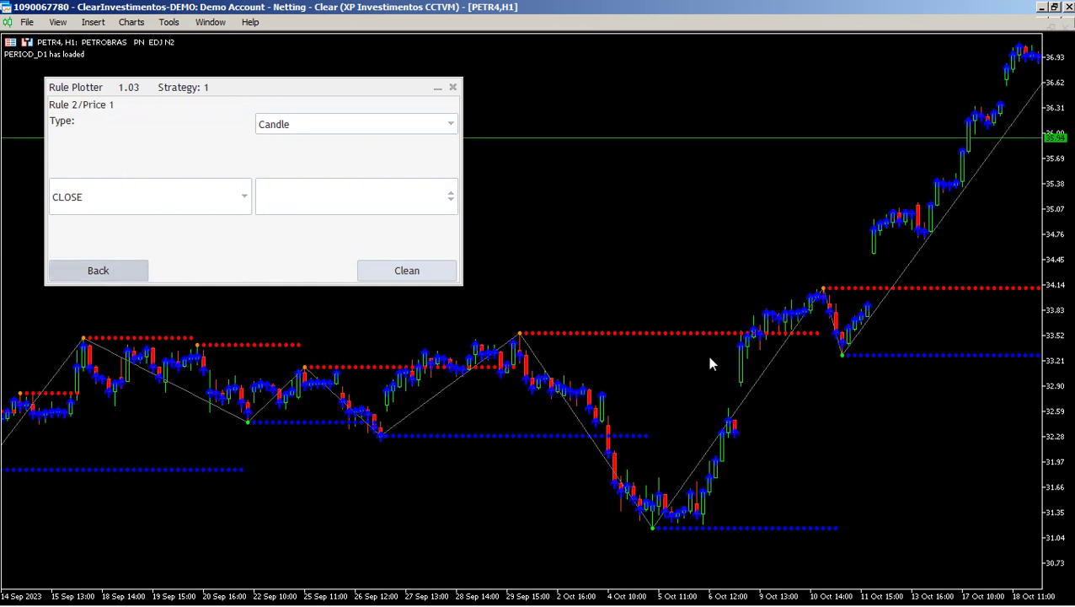
pyautogui.click(129, 277)
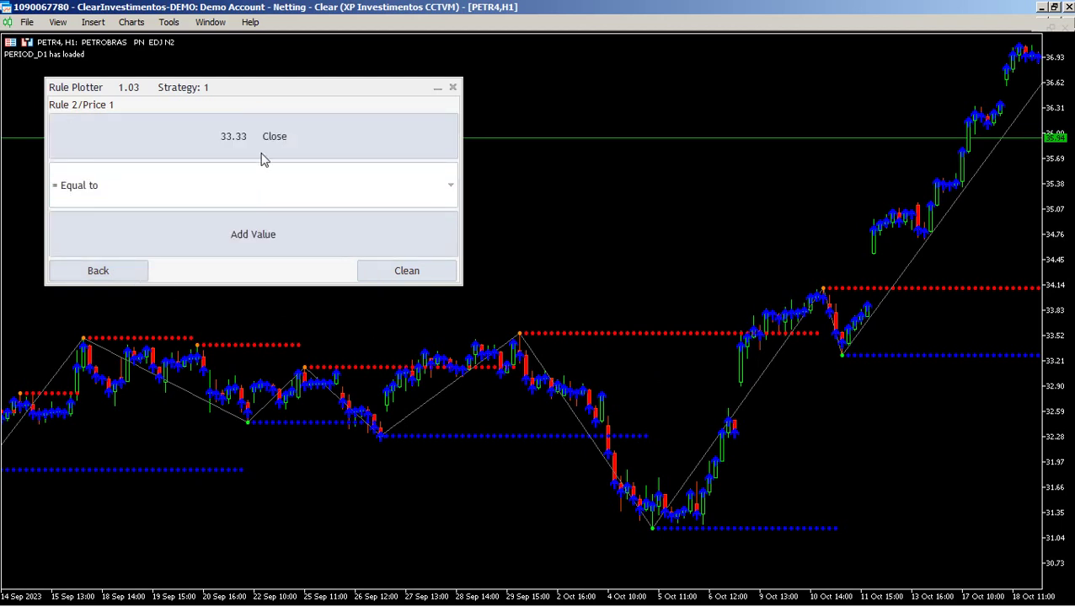
pyautogui.click(166, 191)
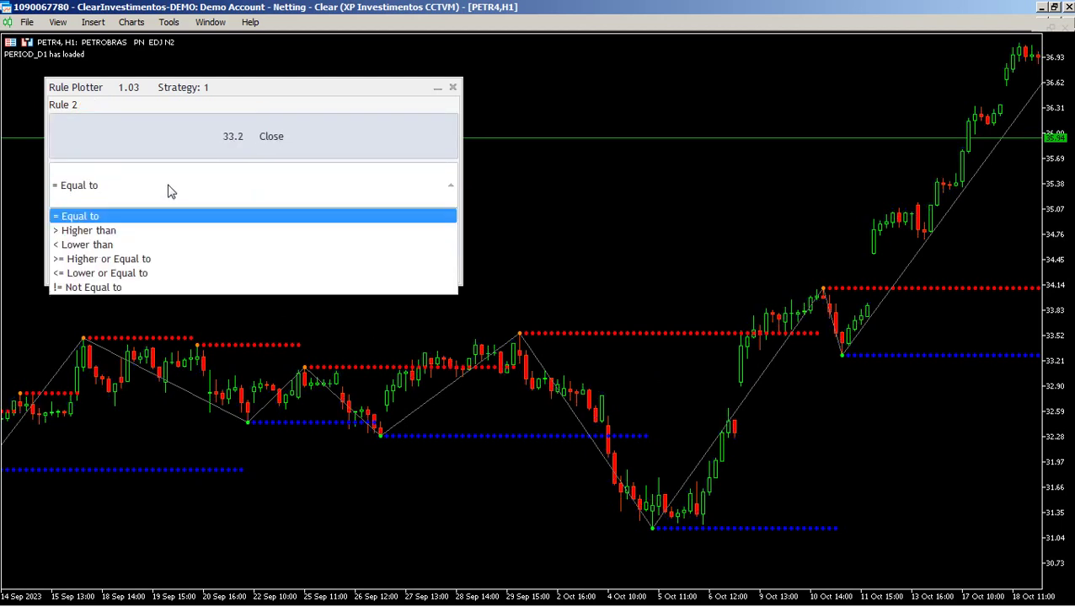
pyautogui.click(87, 244)
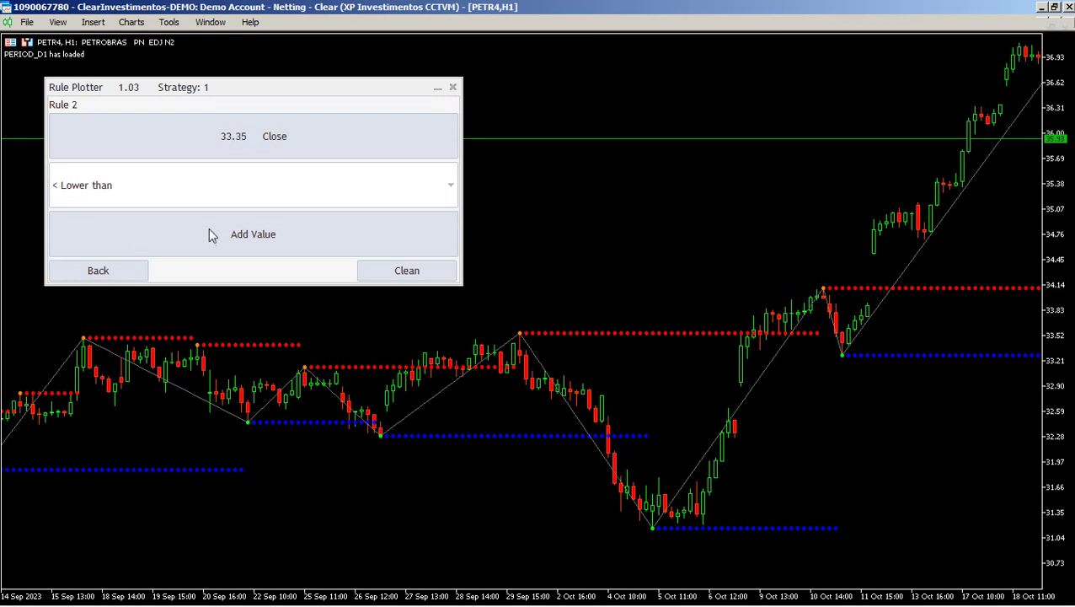
pyautogui.click(149, 184)
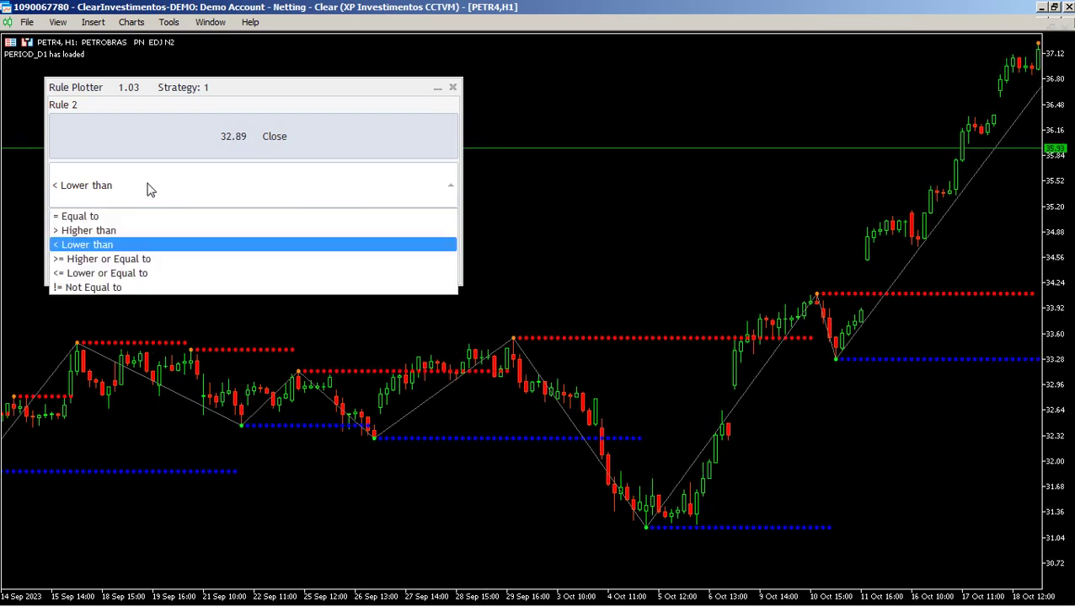
pyautogui.click(83, 230)
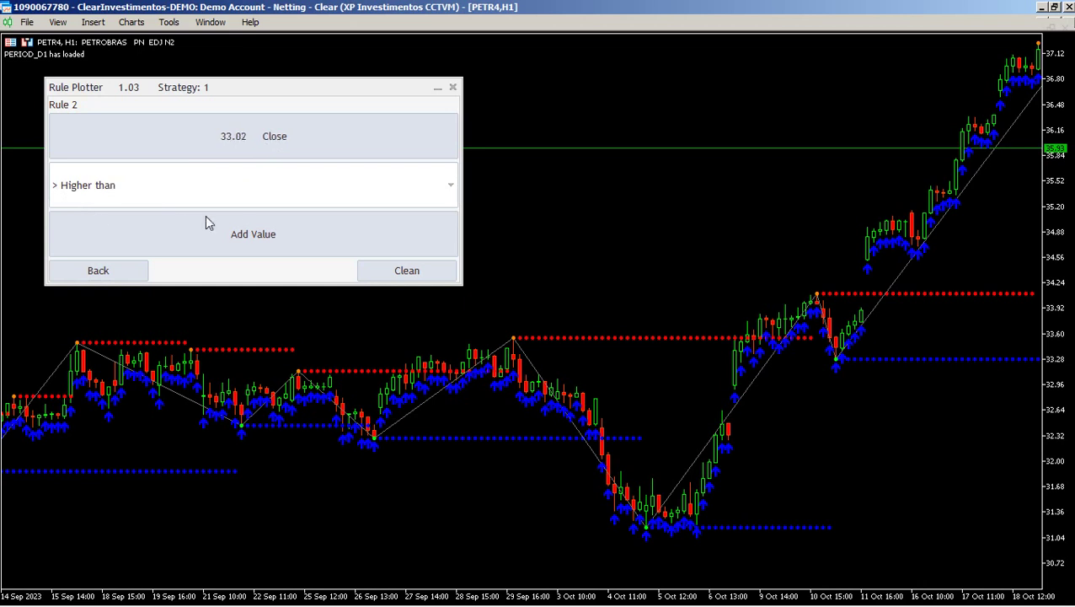
# Set the second condition's second value to the Supports And Resistances Lines indicator loaded from the chart
pyautogui.click(267, 244)
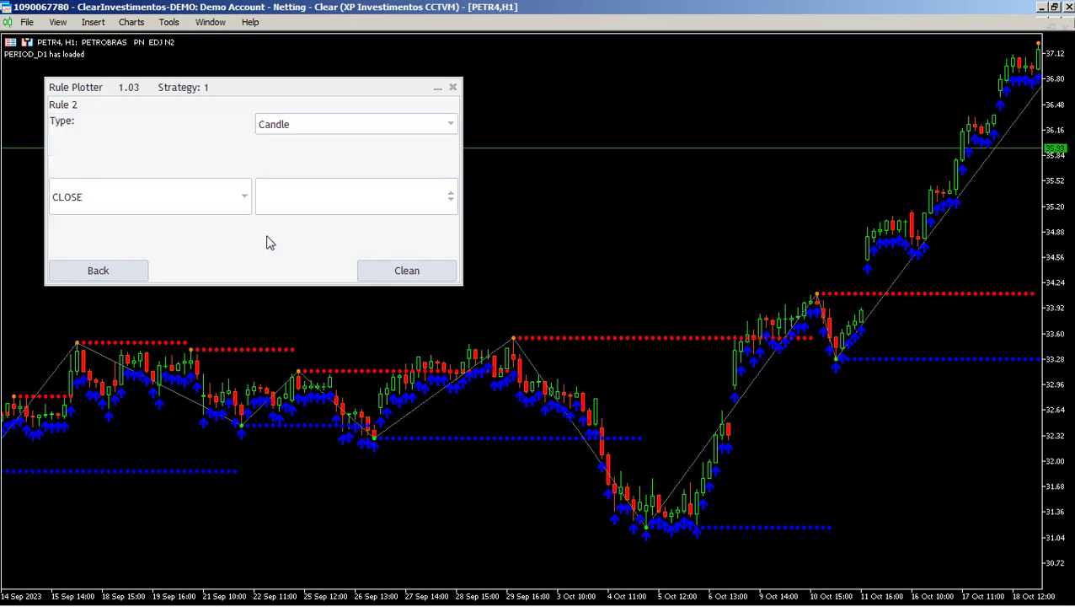
pyautogui.click(303, 127)
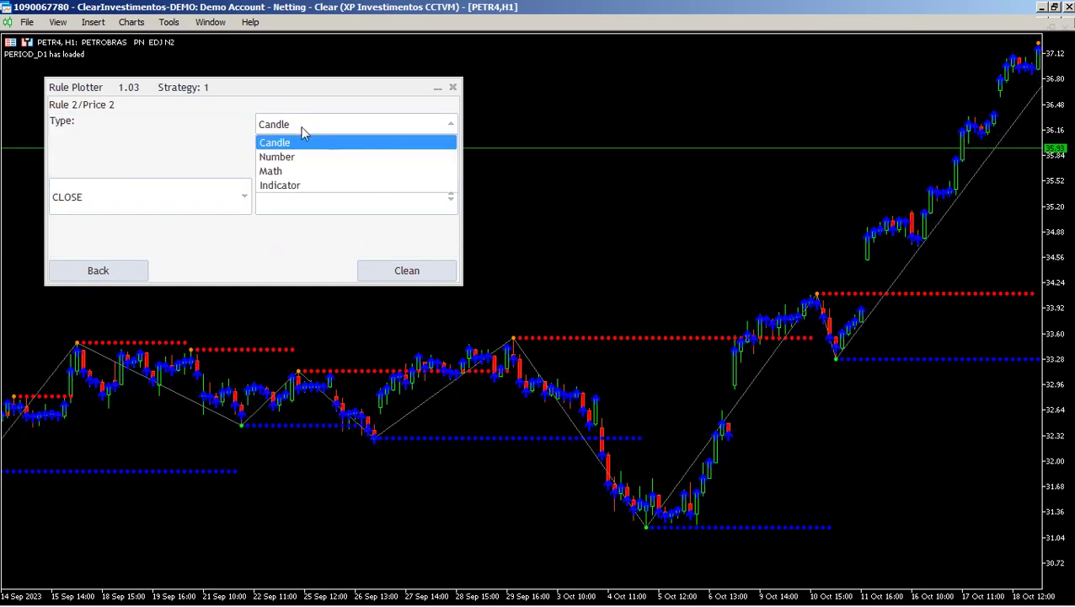
pyautogui.click(286, 185)
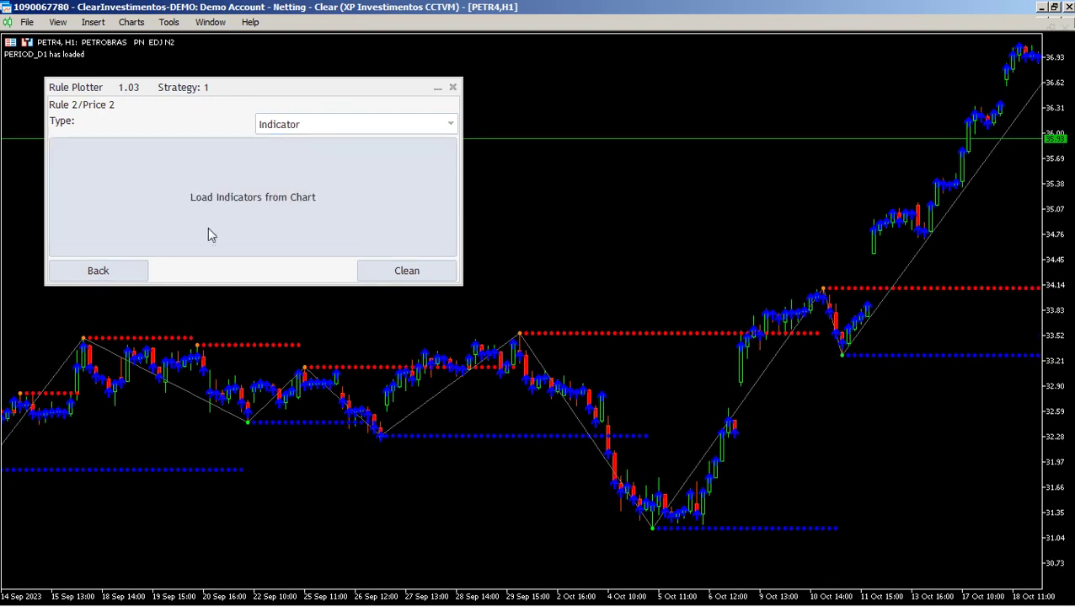
pyautogui.click(208, 224)
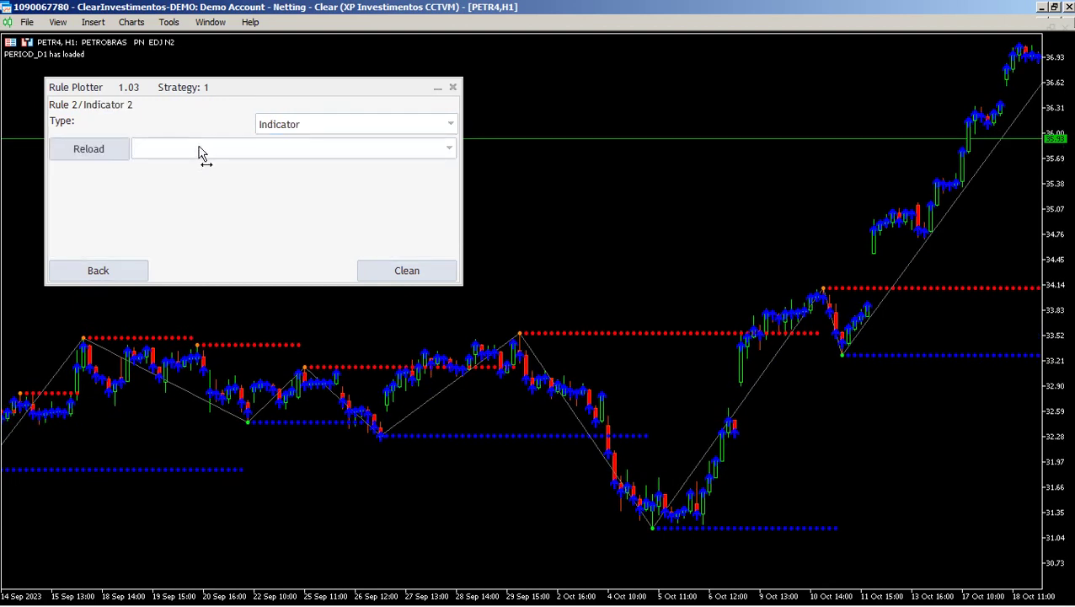
pyautogui.click(205, 149)
pyautogui.click(216, 167)
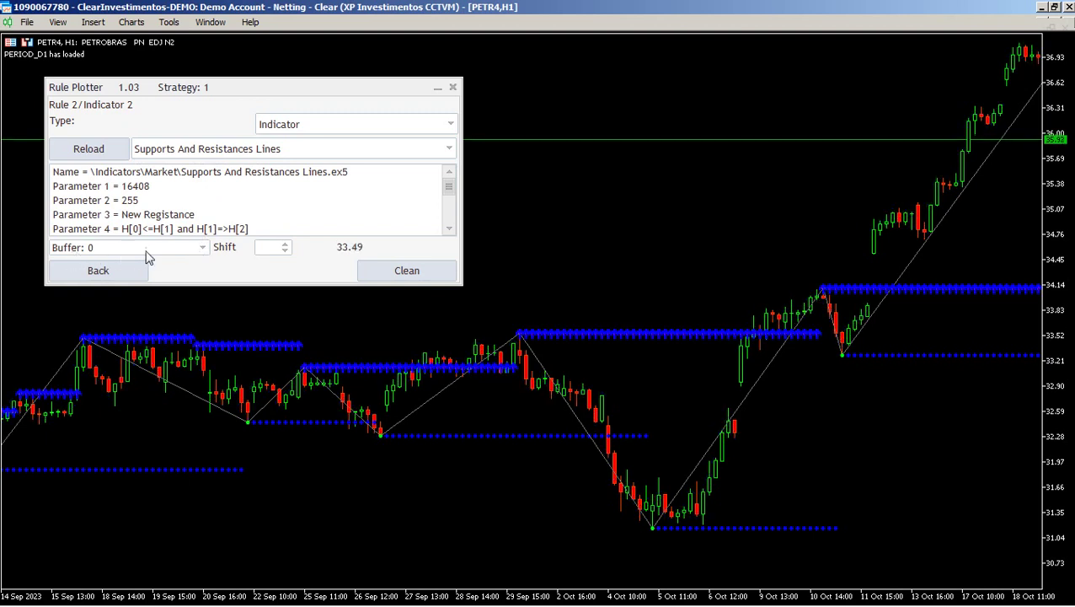
# Select Buffer 1 of Supports And Resistances Lines for the second condition and return to the buy rule overview
pyautogui.click(202, 248)
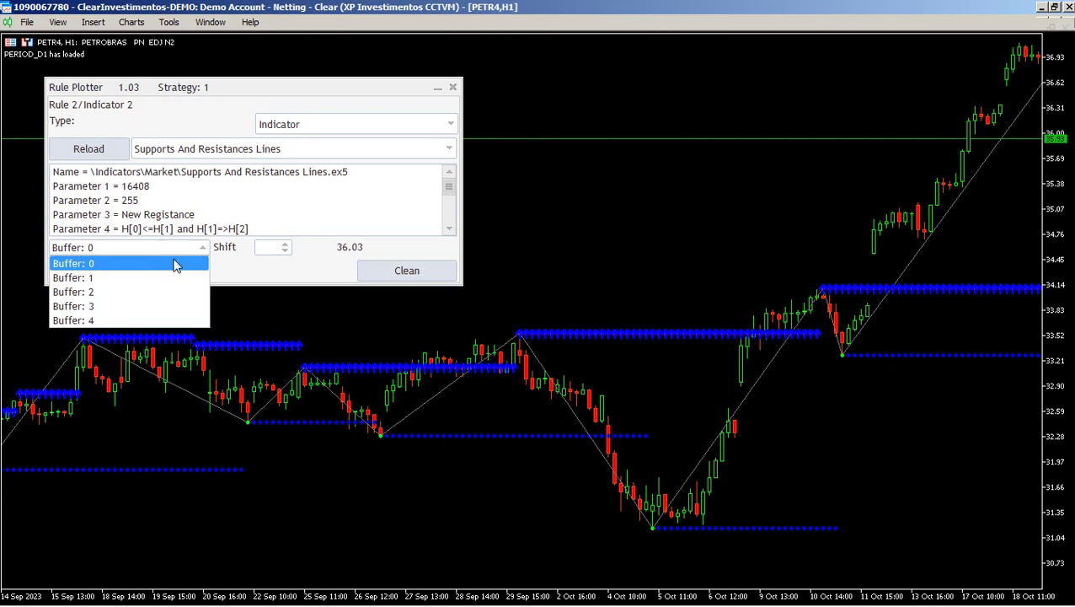
pyautogui.click(97, 283)
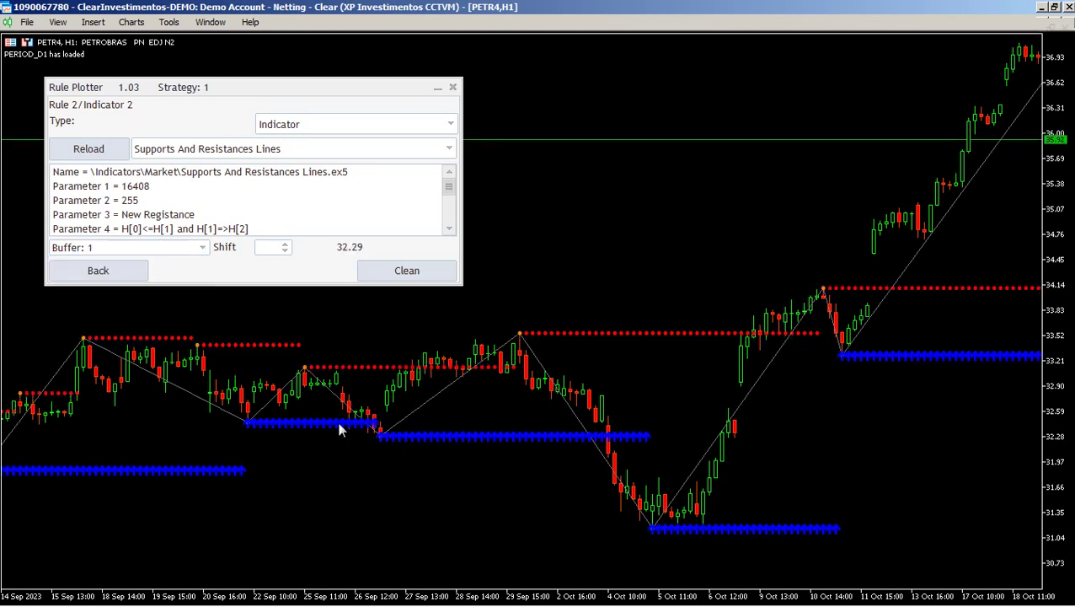
pyautogui.click(98, 271)
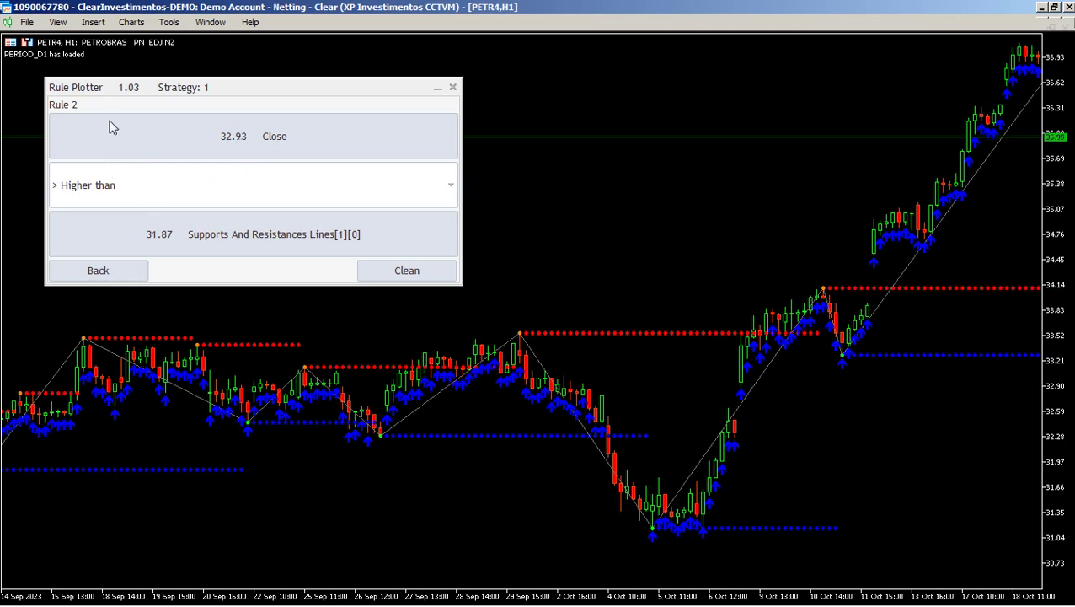
pyautogui.click(99, 271)
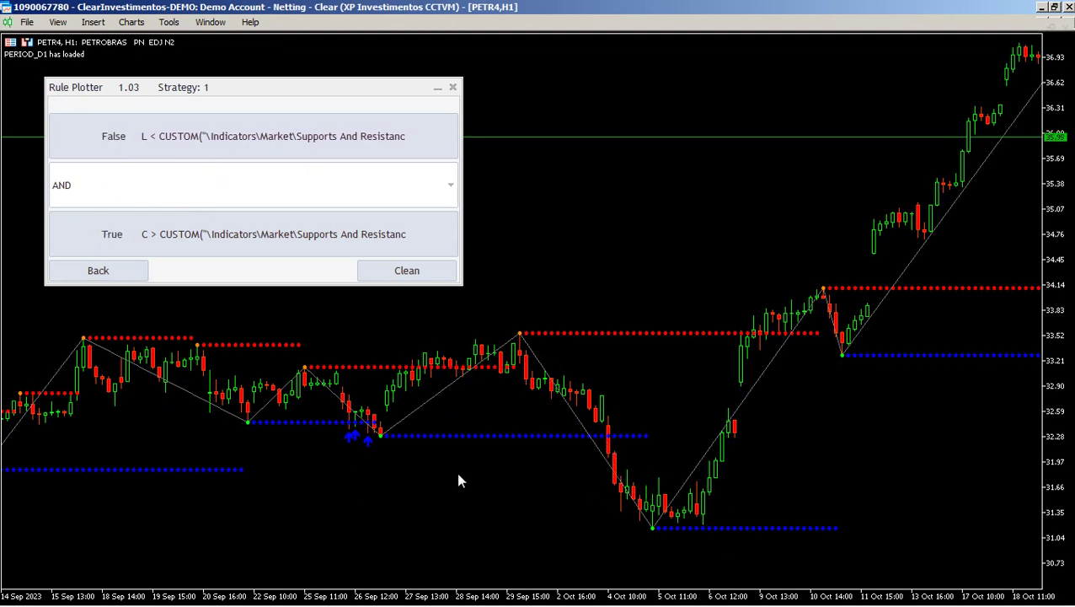
pyautogui.press('+')
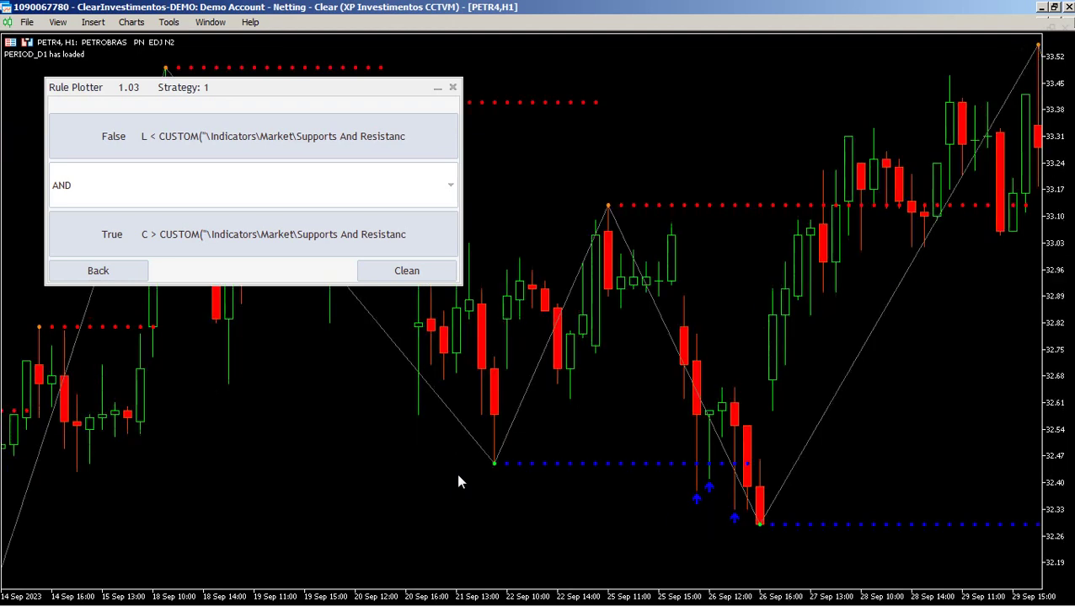
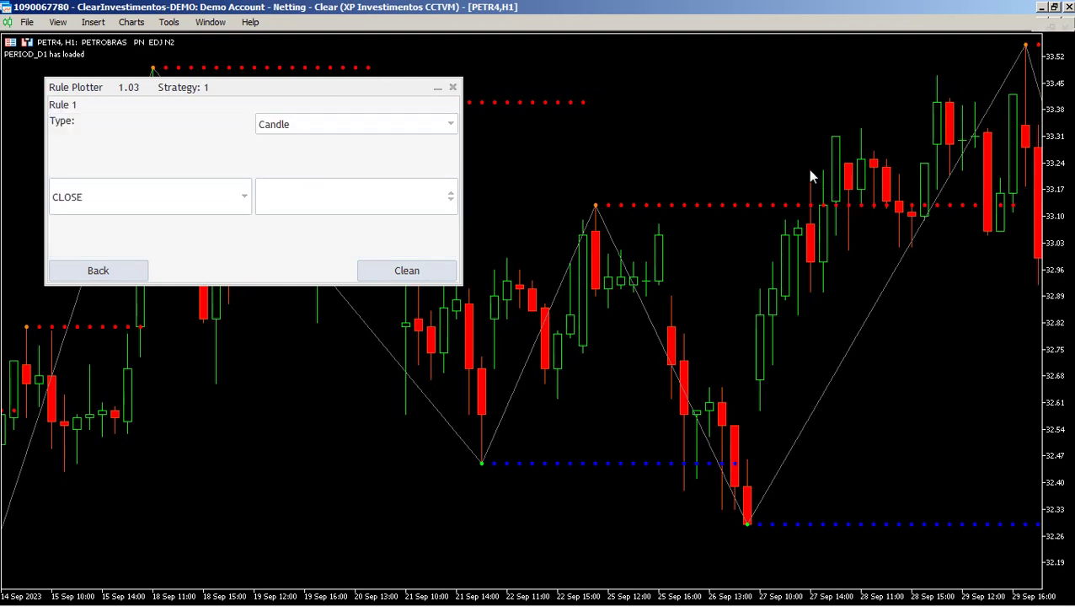
# Set the sell rule's first condition to the candle's HIGH price with the Higher than operator
pyautogui.click(241, 207)
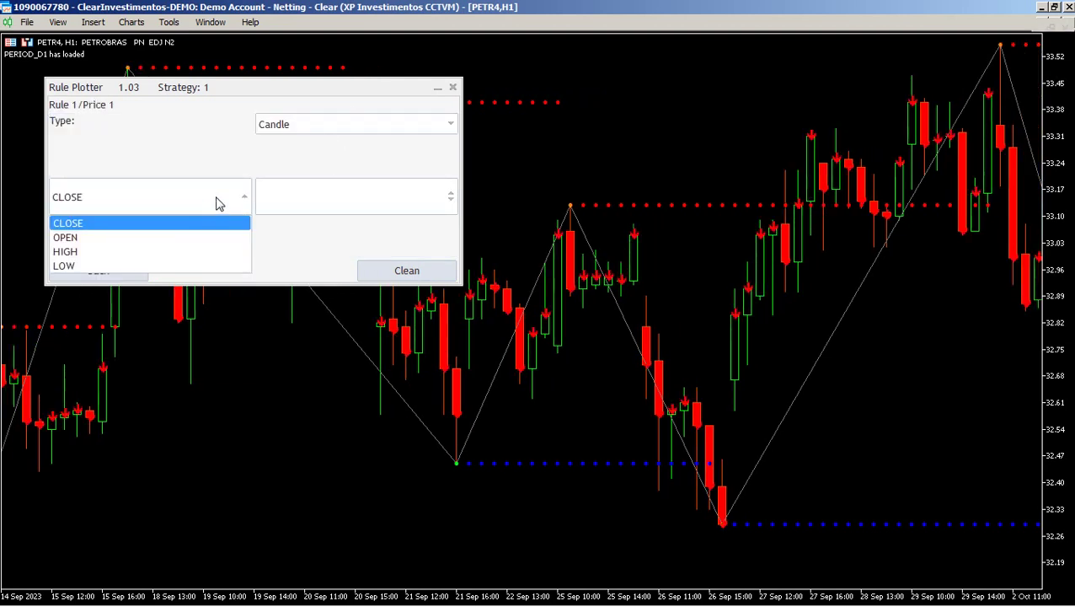
pyautogui.click(68, 251)
pyautogui.click(78, 275)
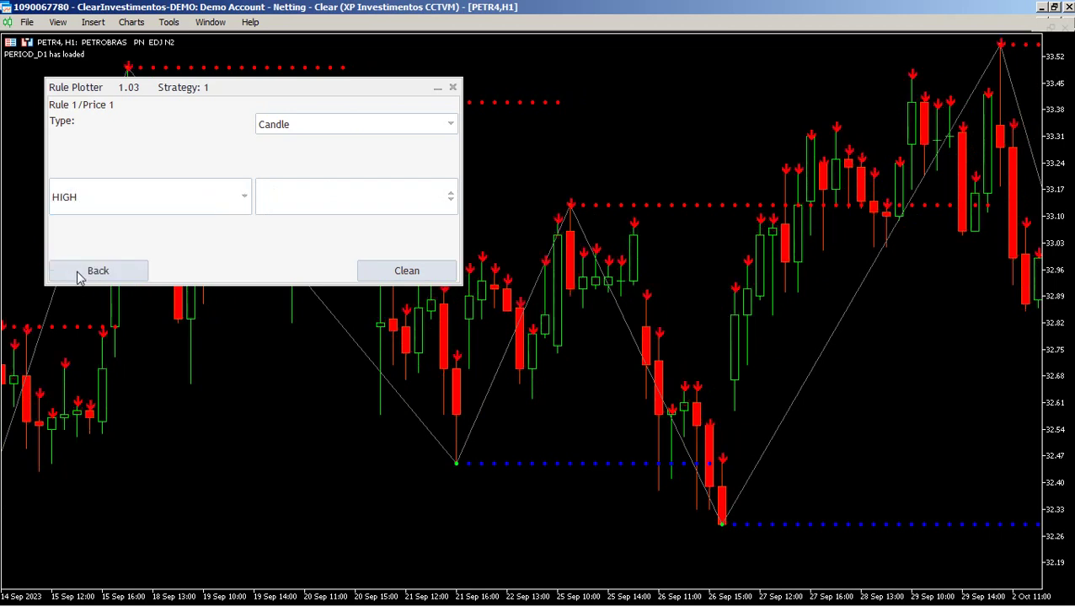
pyautogui.click(107, 197)
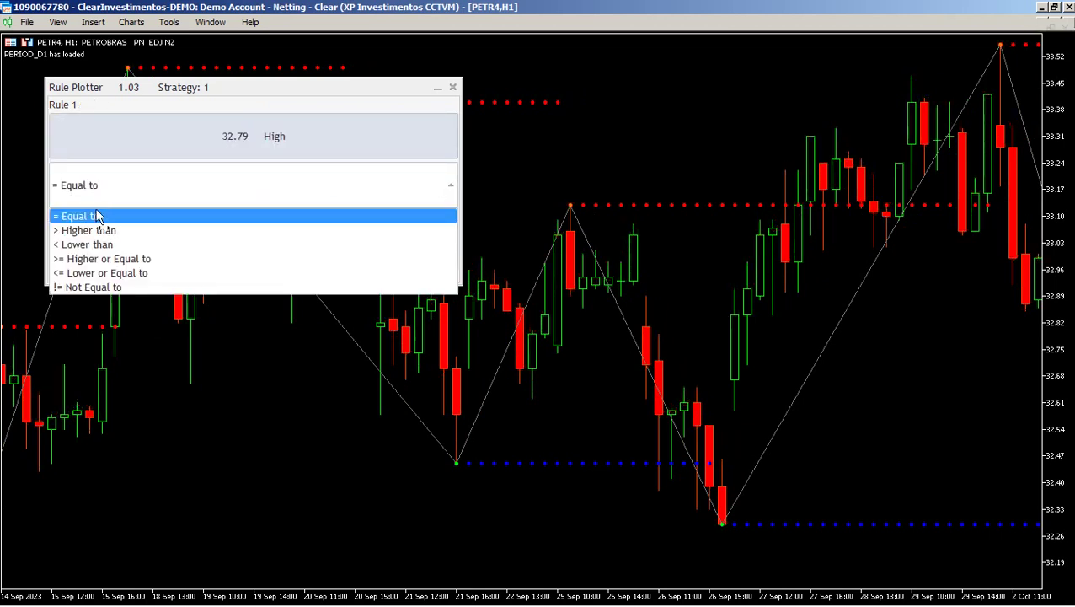
pyautogui.click(96, 232)
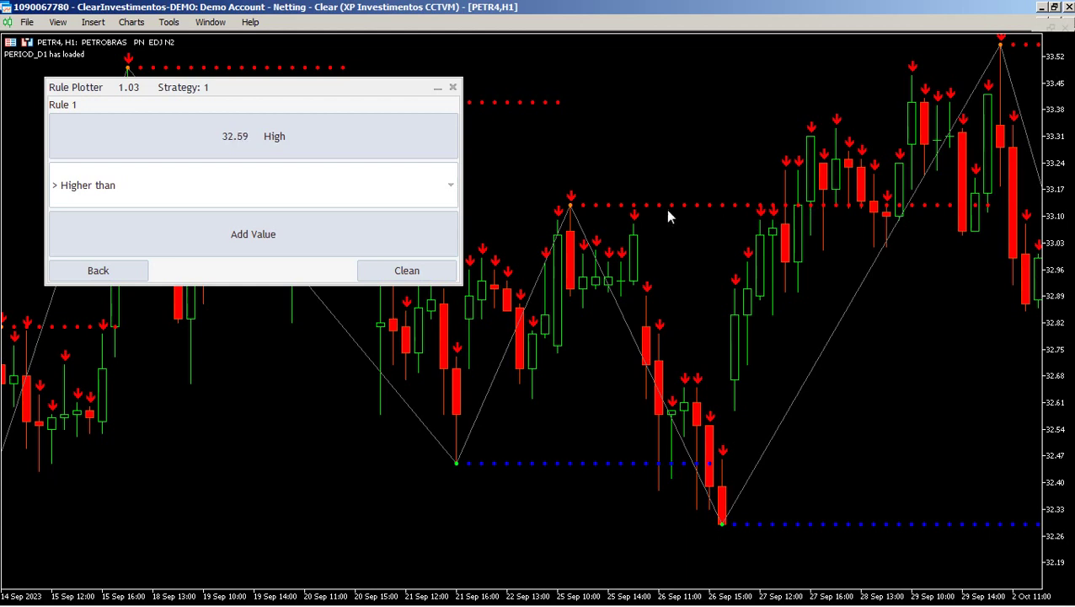
# Use Buffer 0 of the Supports And Resistances Lines indicator as the first sell condition's second value and return to the rule overview
pyautogui.click(213, 238)
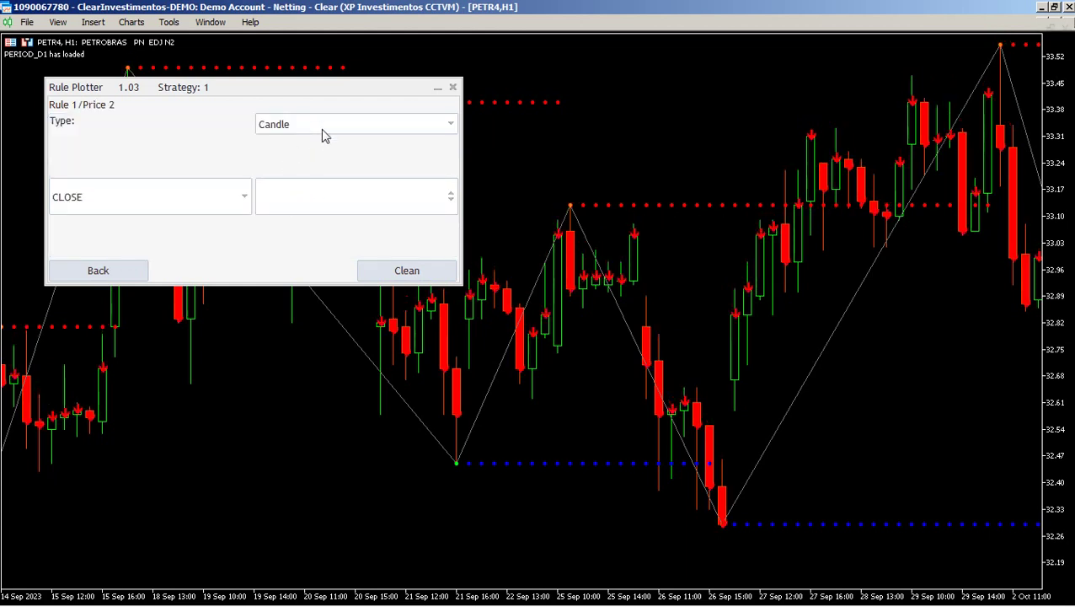
pyautogui.click(323, 136)
pyautogui.click(279, 187)
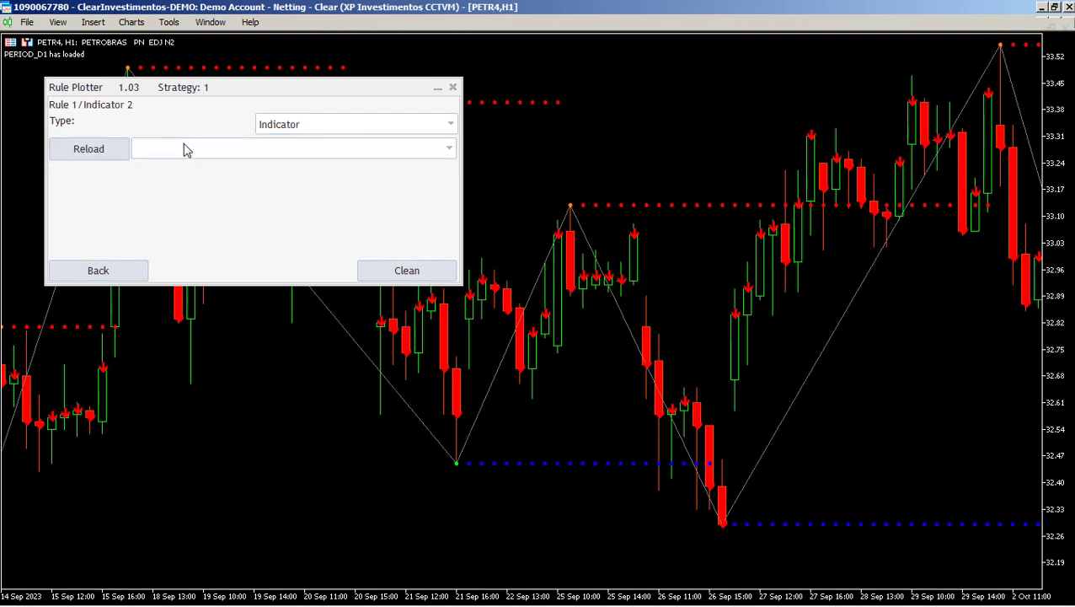
pyautogui.click(182, 149)
pyautogui.click(194, 164)
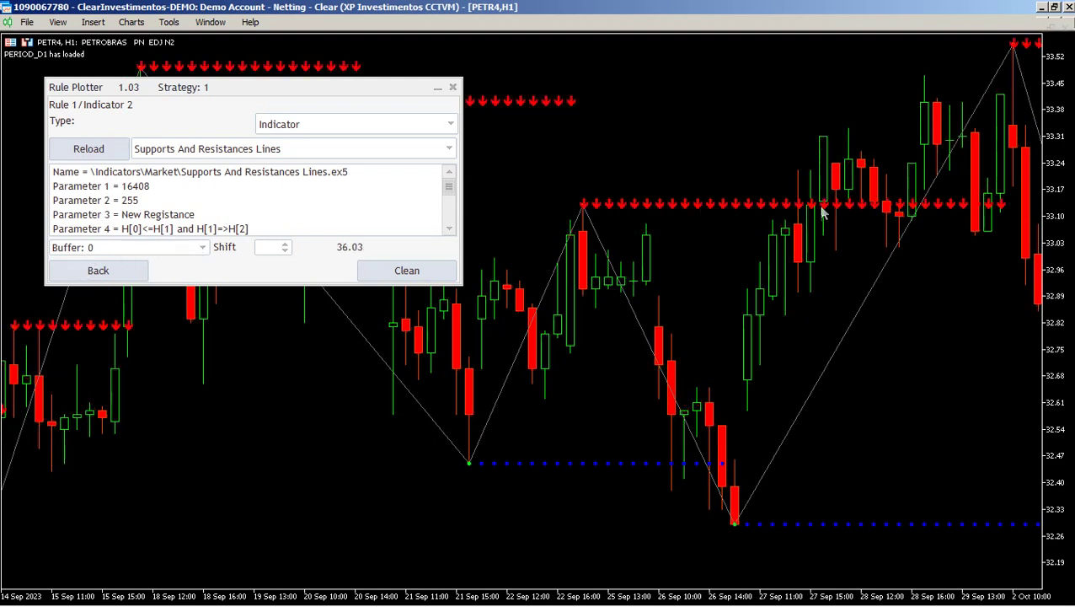
pyautogui.click(110, 277)
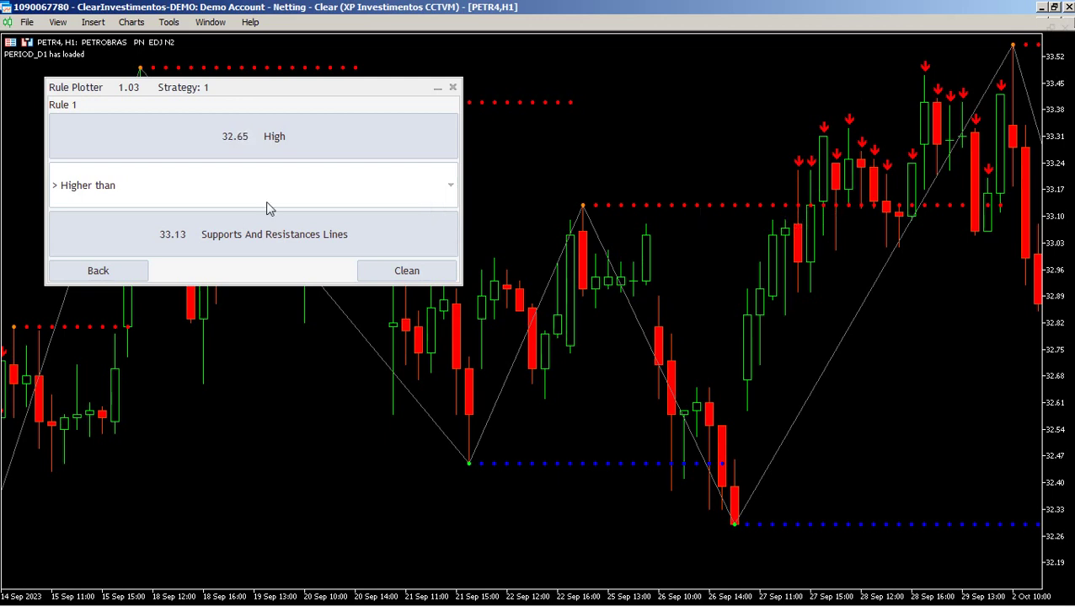
pyautogui.click(97, 271)
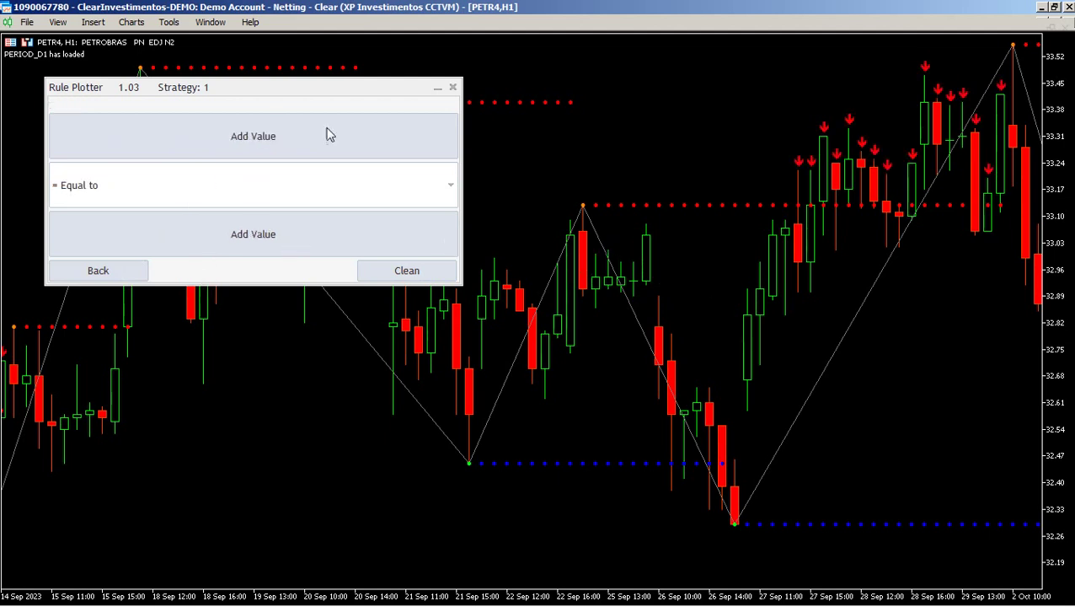
# Add a second condition to the sell rule, using the candle's CLOSE price and the Lower than operator
pyautogui.click(354, 137)
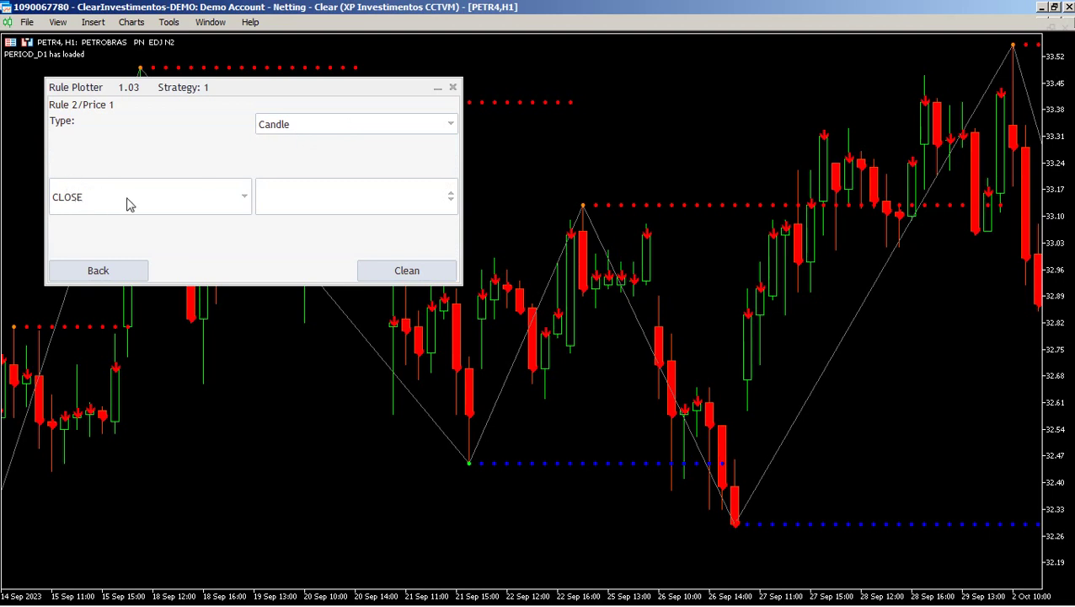
pyautogui.click(88, 274)
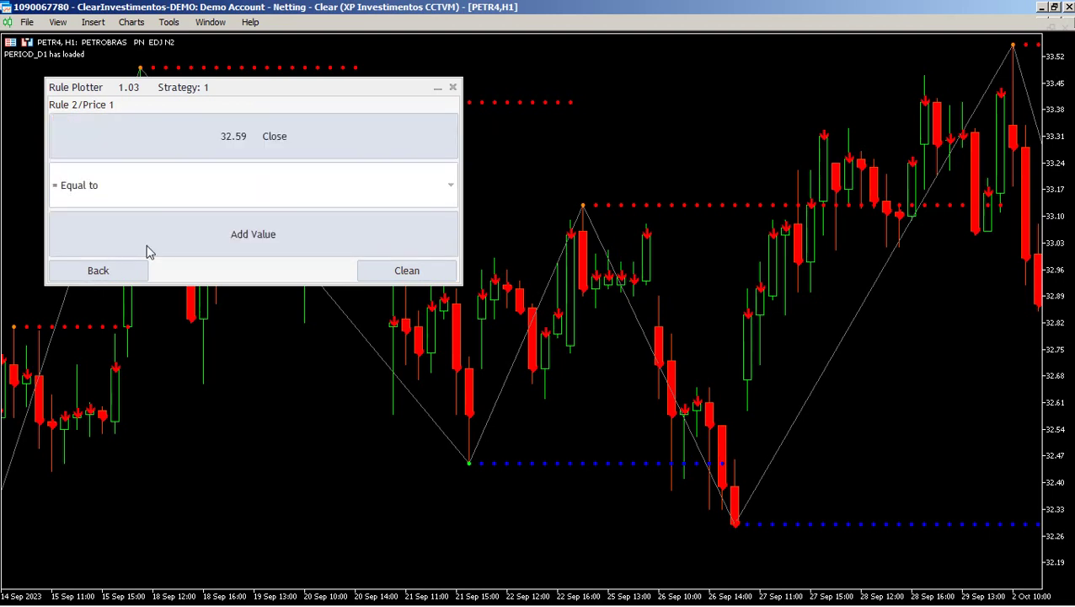
pyautogui.click(224, 184)
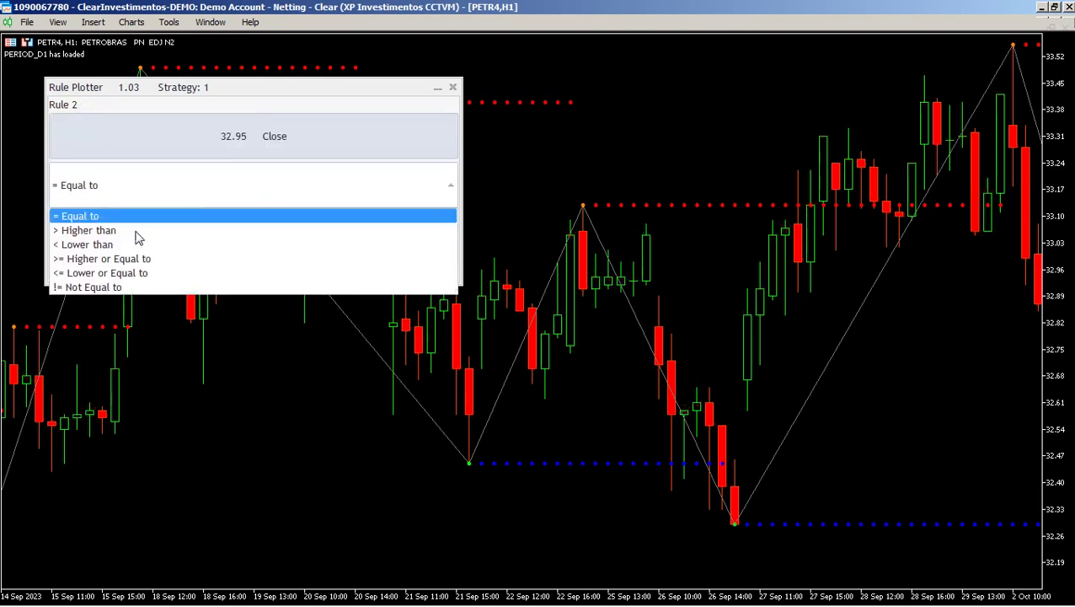
pyautogui.click(85, 245)
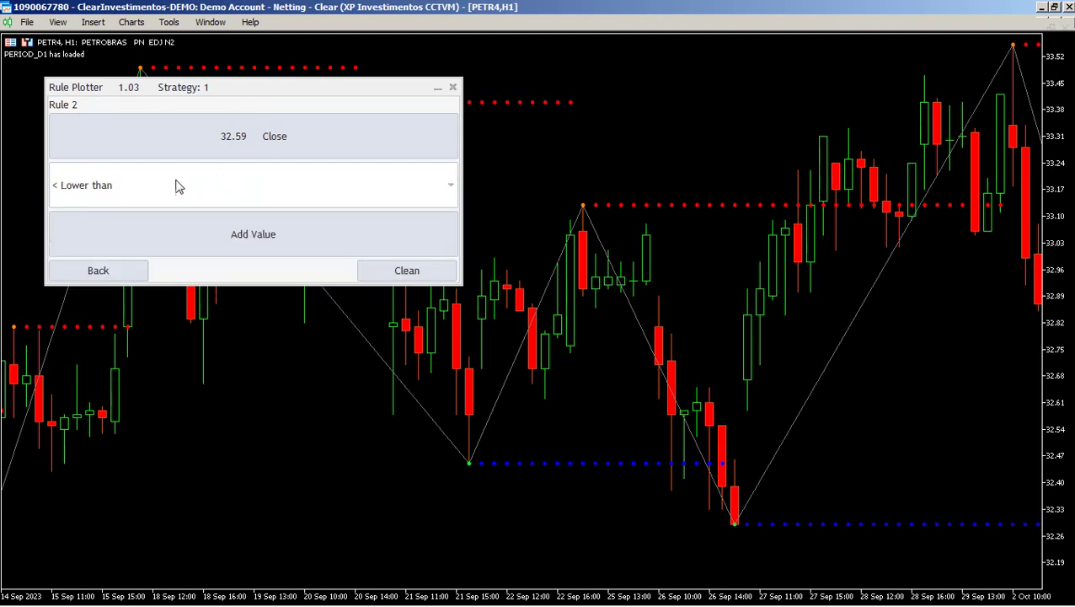
# Use Buffer 0 of Supports And Resistances Lines as the second sell condition's second value and return to the rule overview
pyautogui.click(280, 236)
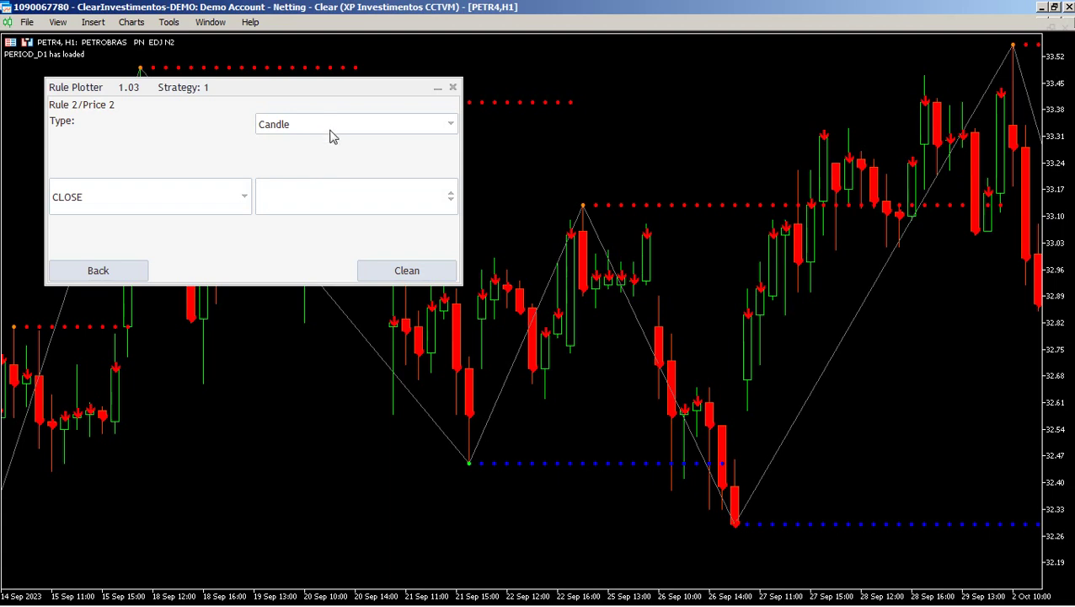
pyautogui.click(332, 133)
pyautogui.click(291, 186)
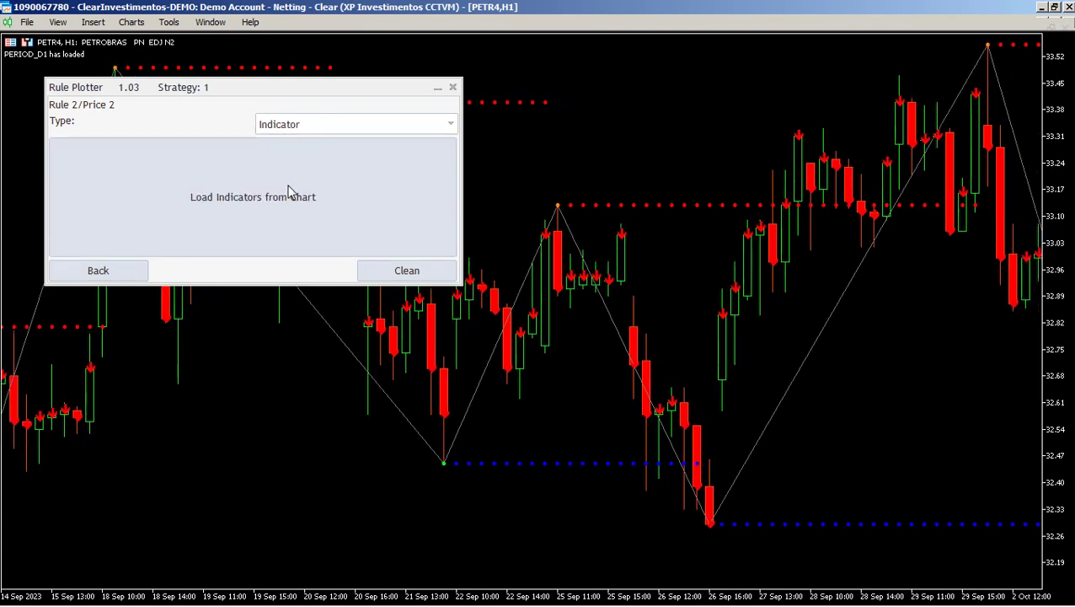
pyautogui.click(242, 209)
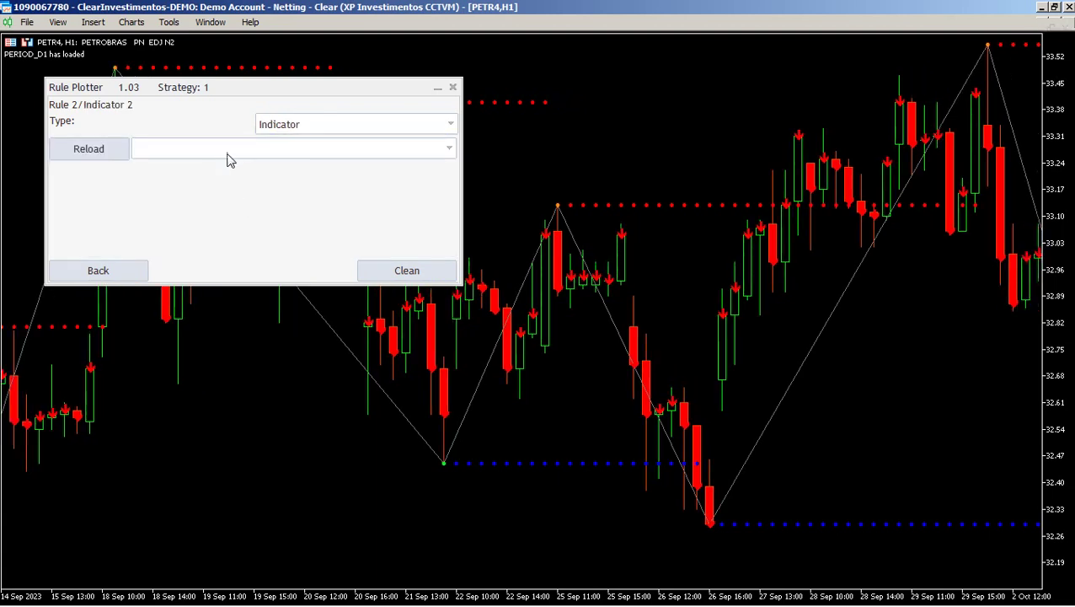
pyautogui.click(226, 154)
pyautogui.click(232, 169)
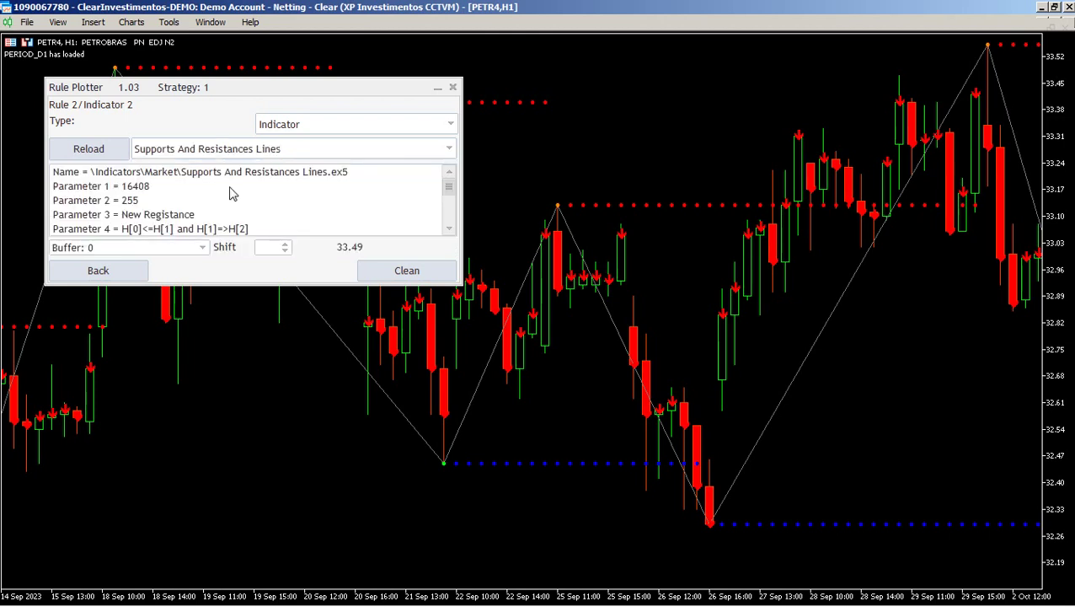
pyautogui.click(125, 278)
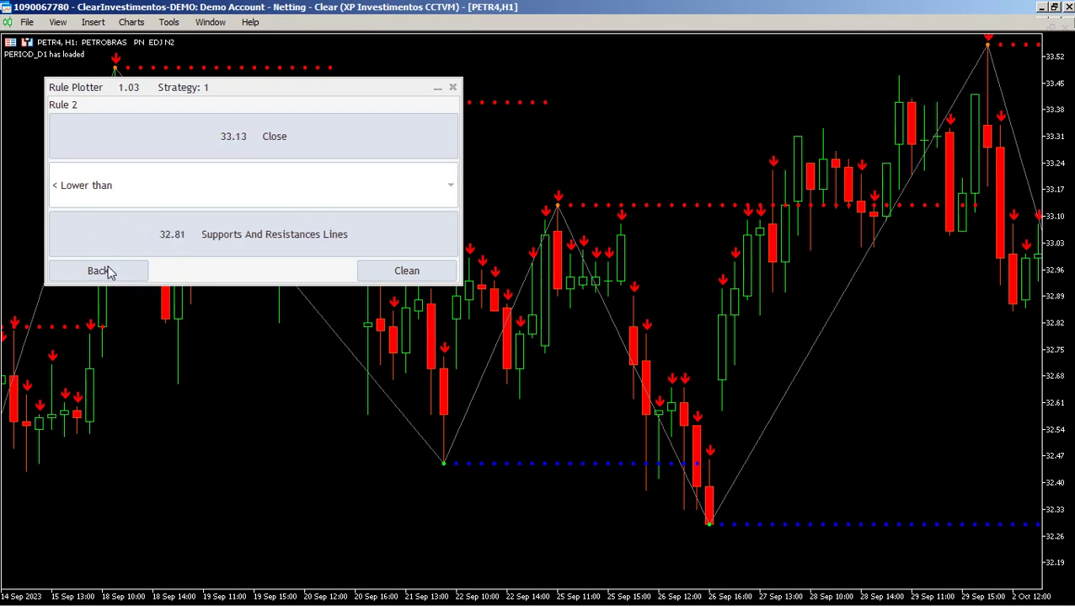
pyautogui.click(98, 270)
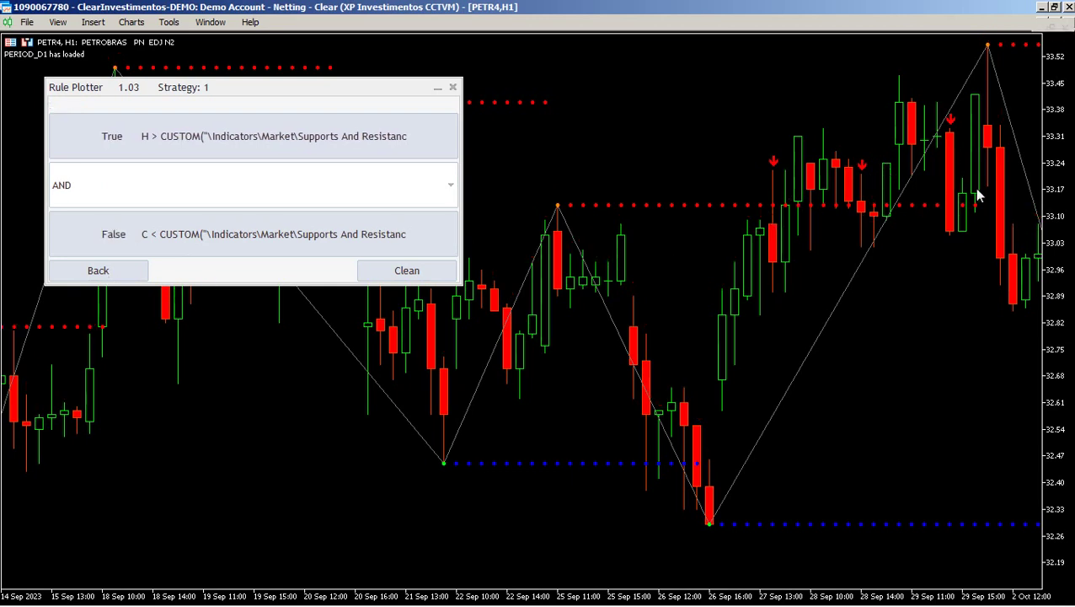
# Examine the sell signals at the resistance line and trace the following price move with the crosshair
pyautogui.scroll(-10, 703, 285)
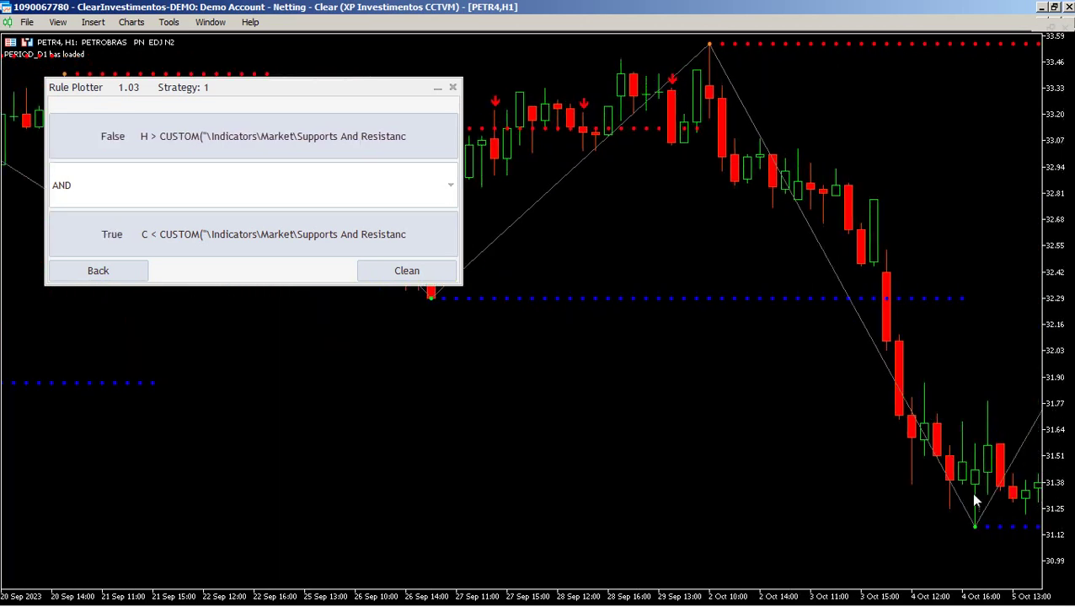
pyautogui.middleClick(702, 108)
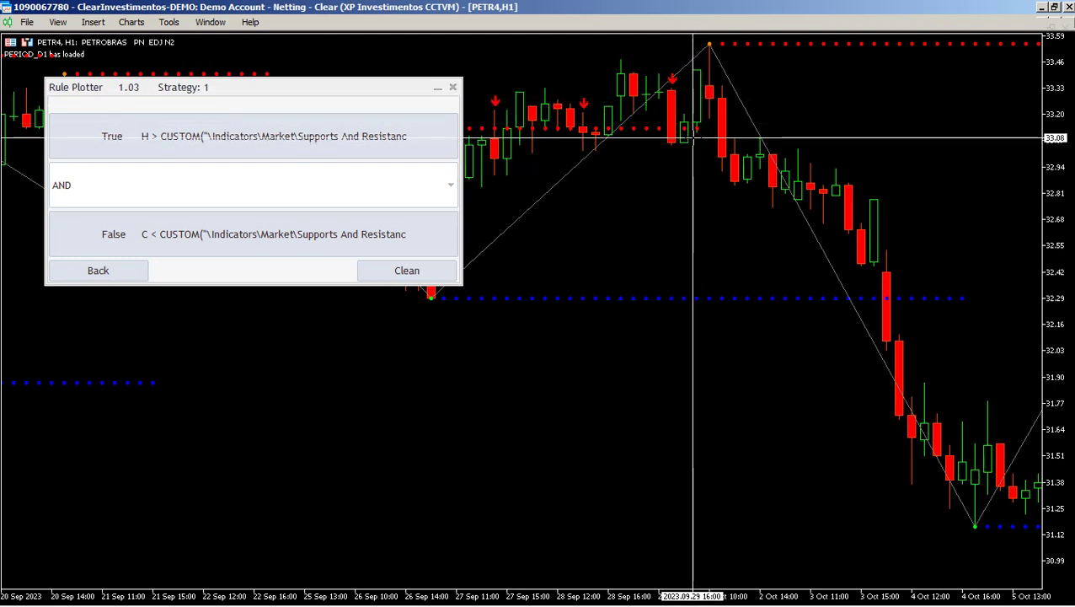
pyautogui.moveTo(694, 137); pyautogui.dragTo(922, 509)
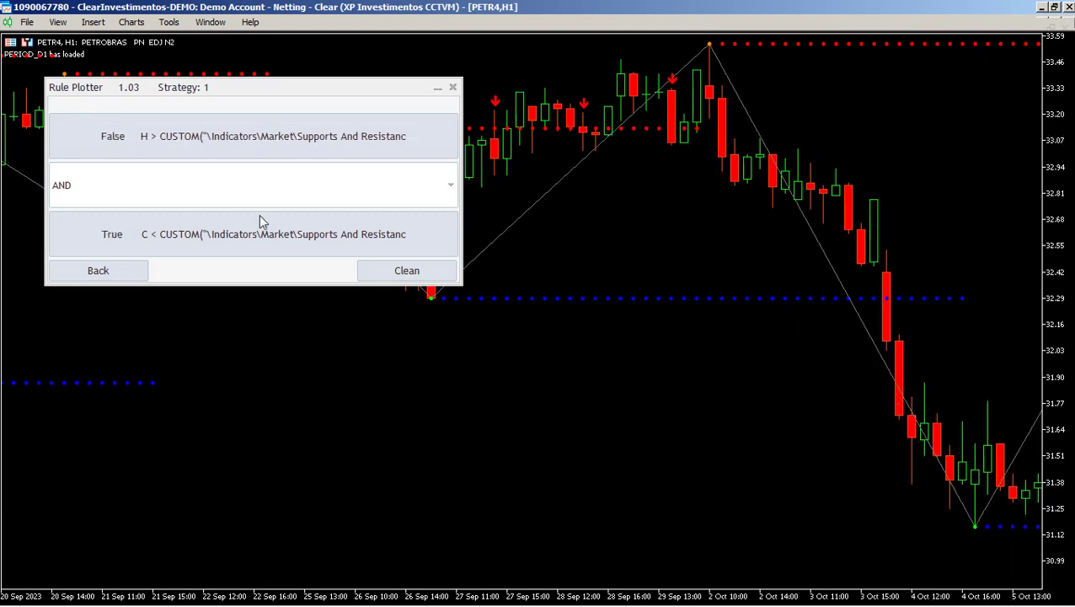
# Leave the sell rule overview and exit the strategy's buy and sell rule editing
pyautogui.click(127, 274)
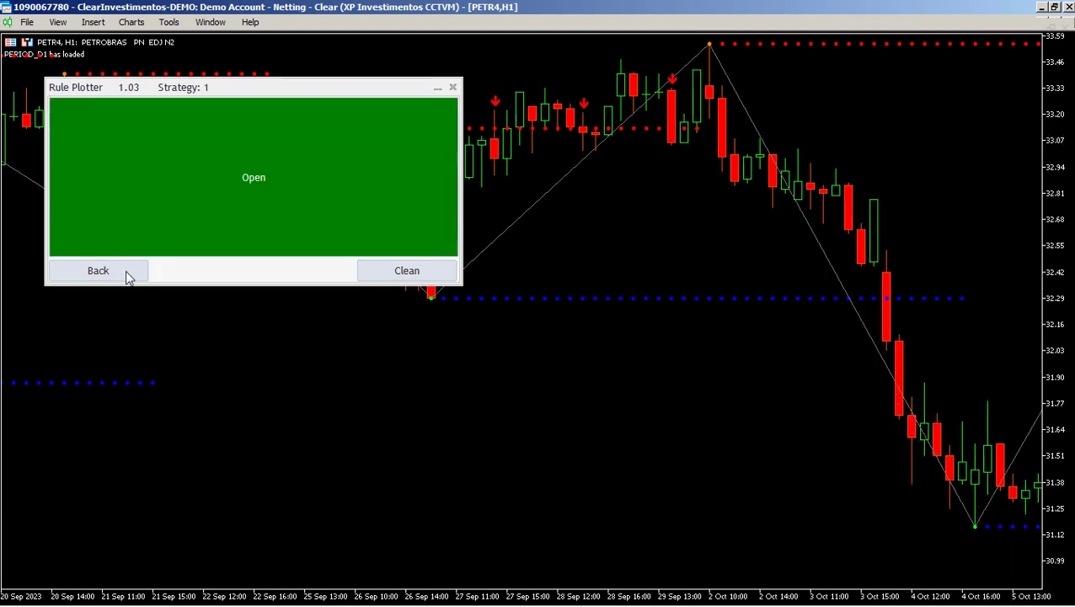
pyautogui.click(128, 277)
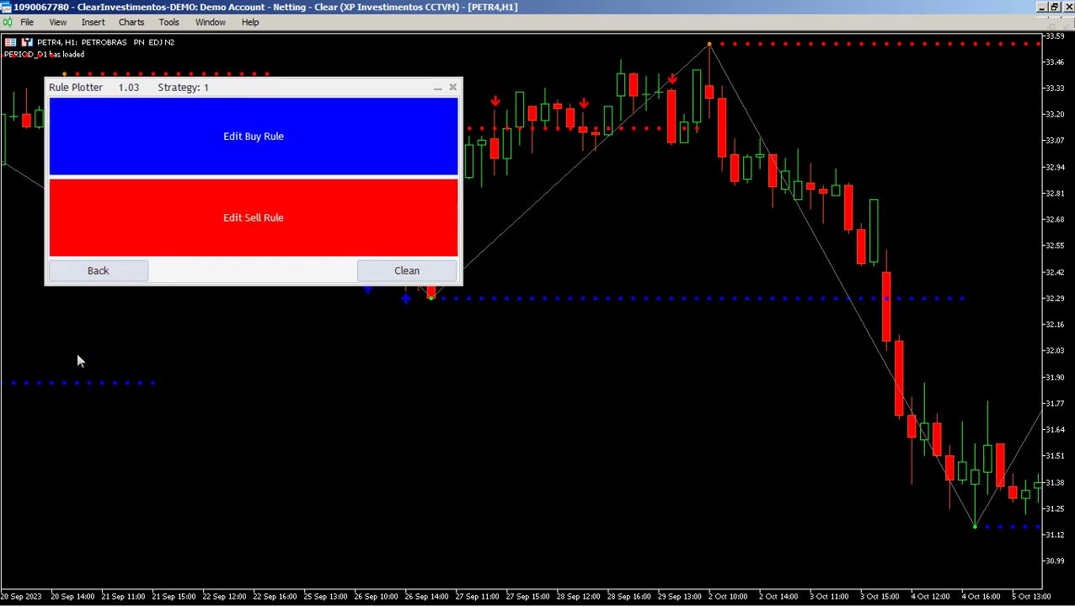
pyautogui.click(116, 278)
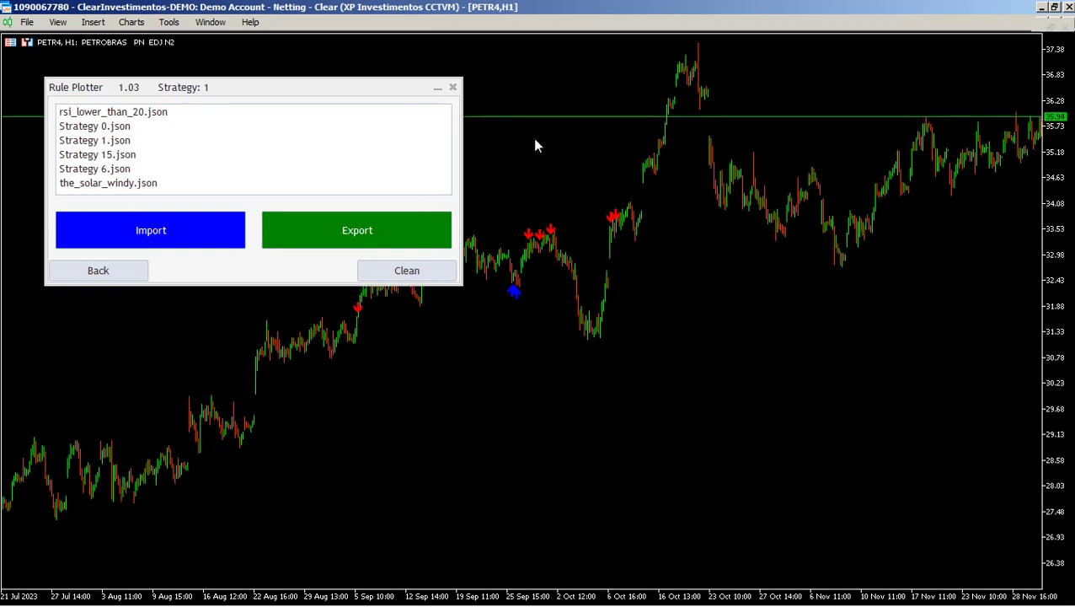
# Turn off Use Panel in the rule_plotter indicator's inputs, close the indicator list and review the plotted signals on the chart
pyautogui.hotkey('ctrl', 'i')
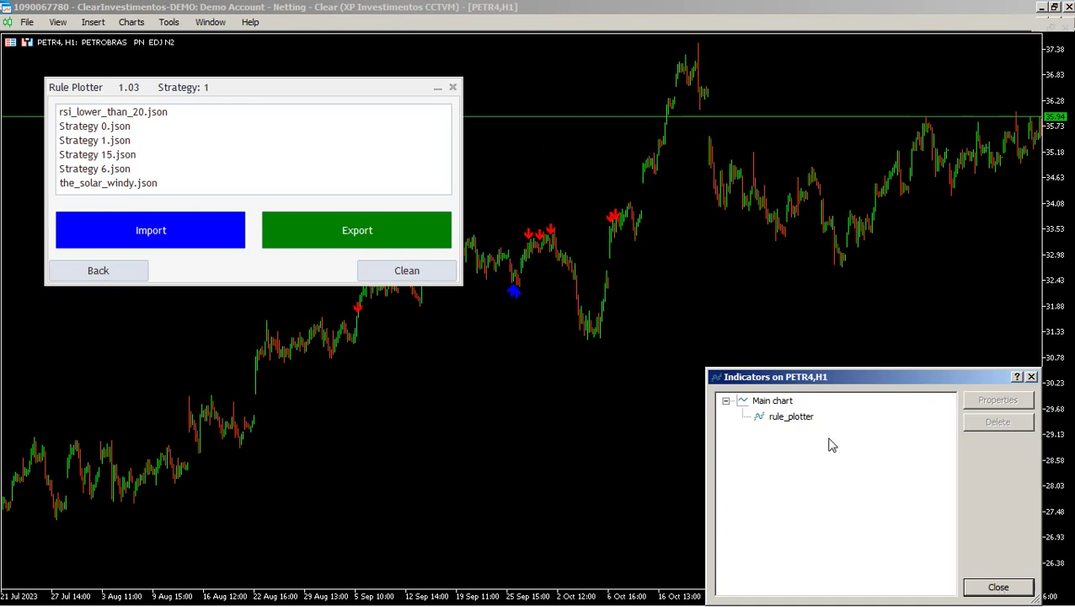
pyautogui.click(788, 418)
pyautogui.click(1011, 402)
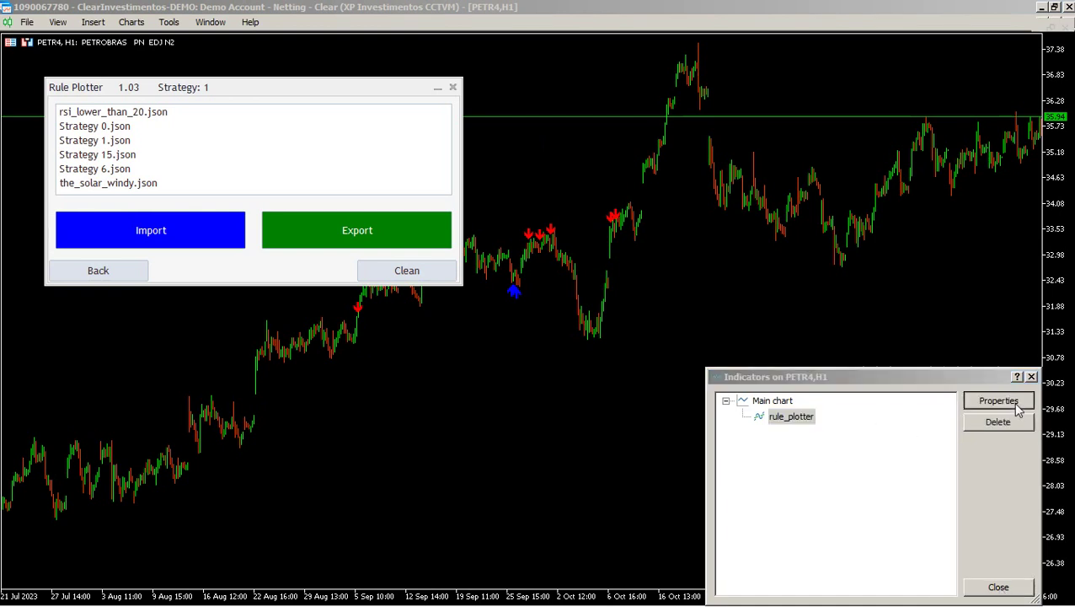
pyautogui.click(586, 165)
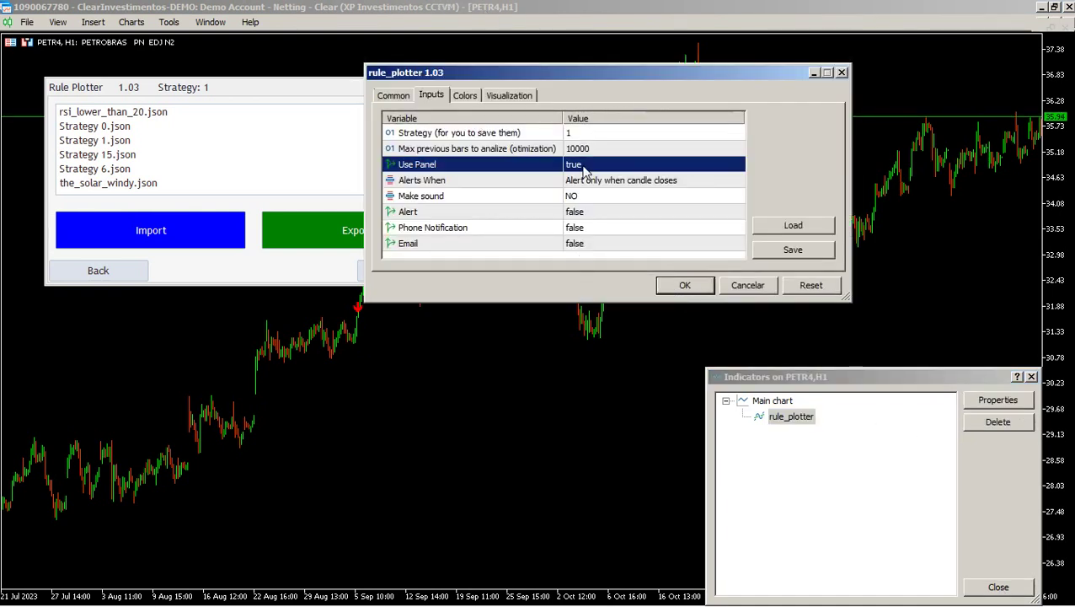
pyautogui.click(586, 164)
pyautogui.click(693, 286)
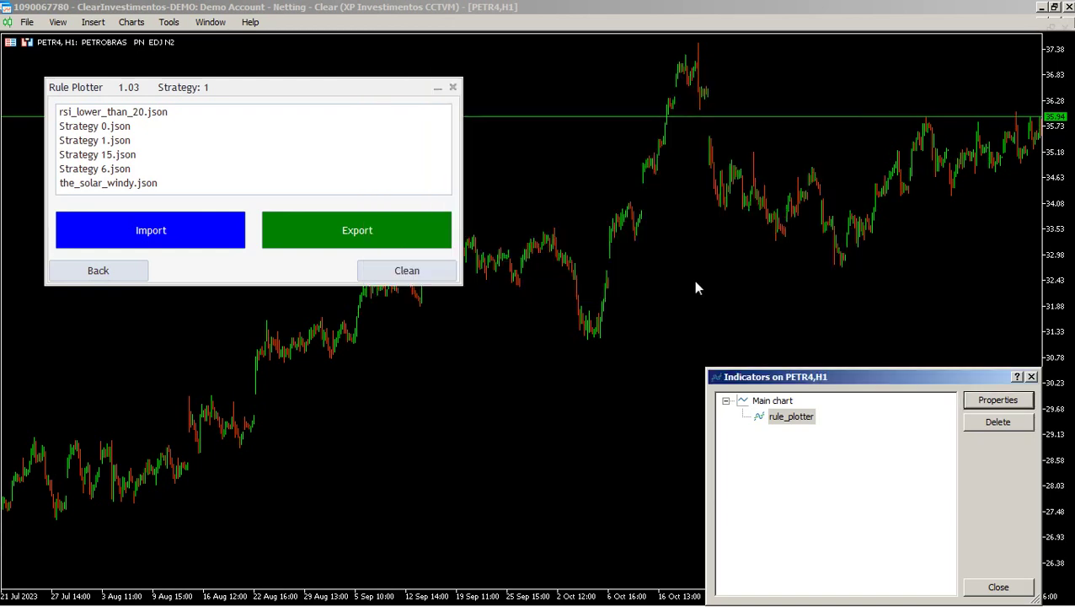
pyautogui.click(1033, 377)
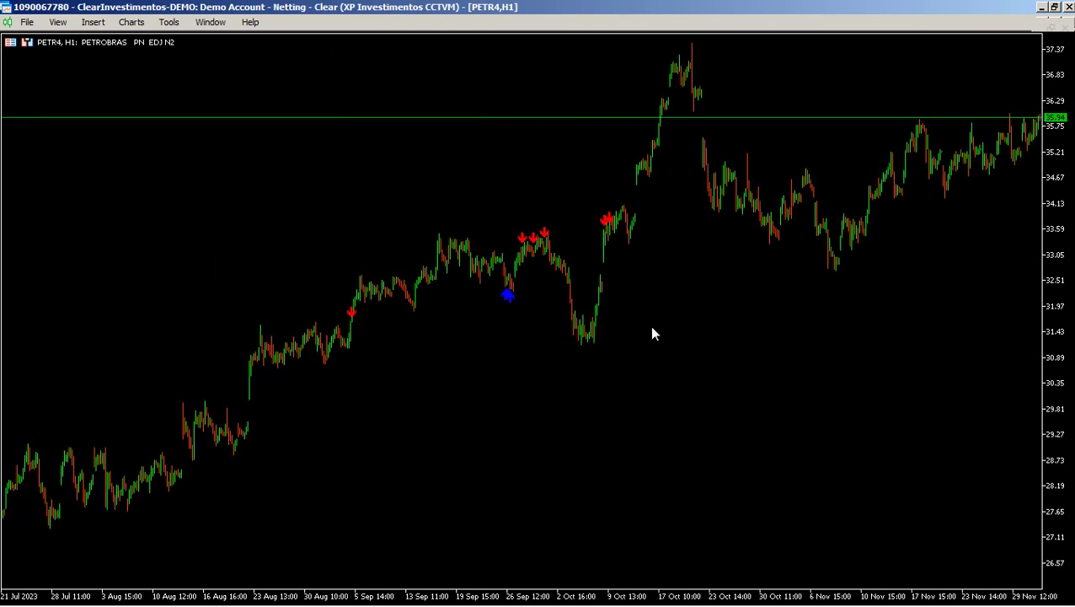
pyautogui.moveTo(564, 348); pyautogui.dragTo(422, 352)
pyautogui.moveTo(861, 398); pyautogui.dragTo(661, 423)
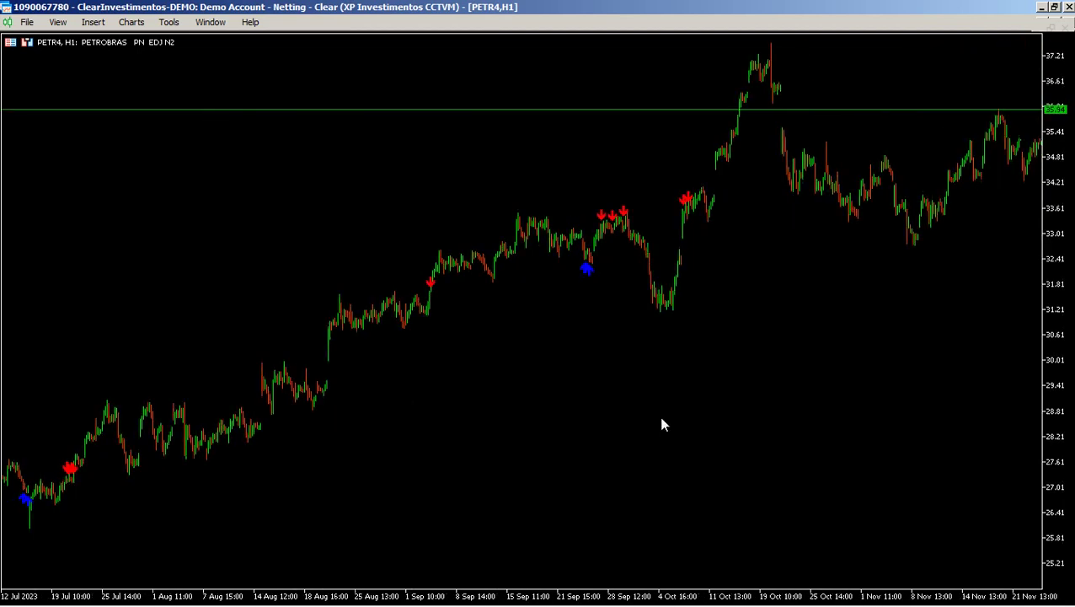
# Show the strategy tester and the navigator, and collapse the navigator's Indicators branch
pyautogui.hotkey('ctrl', 'r')
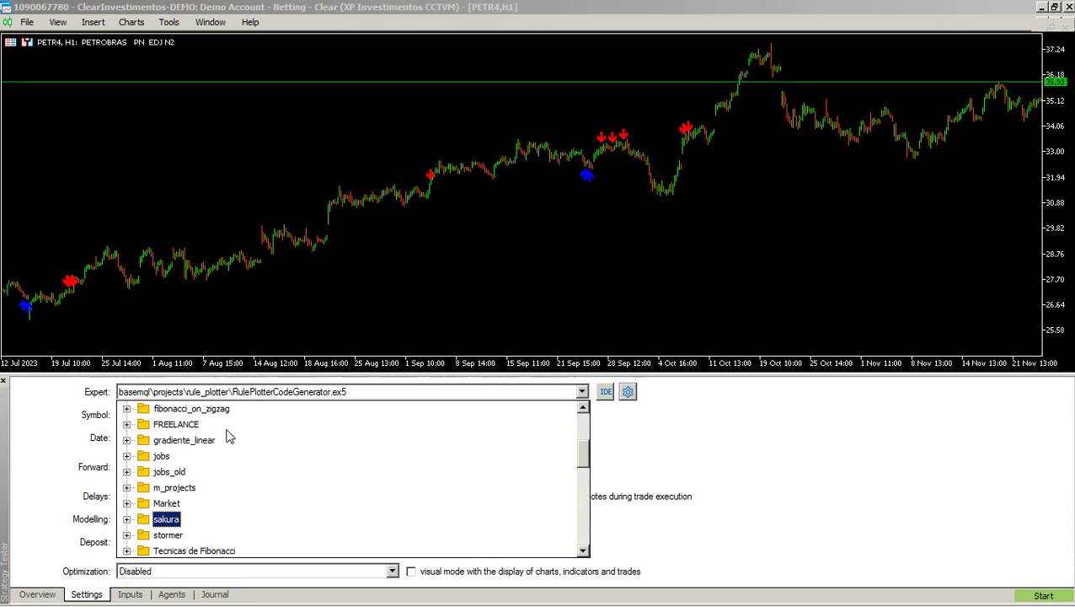
pyautogui.hotkey('ctrl', 'n')
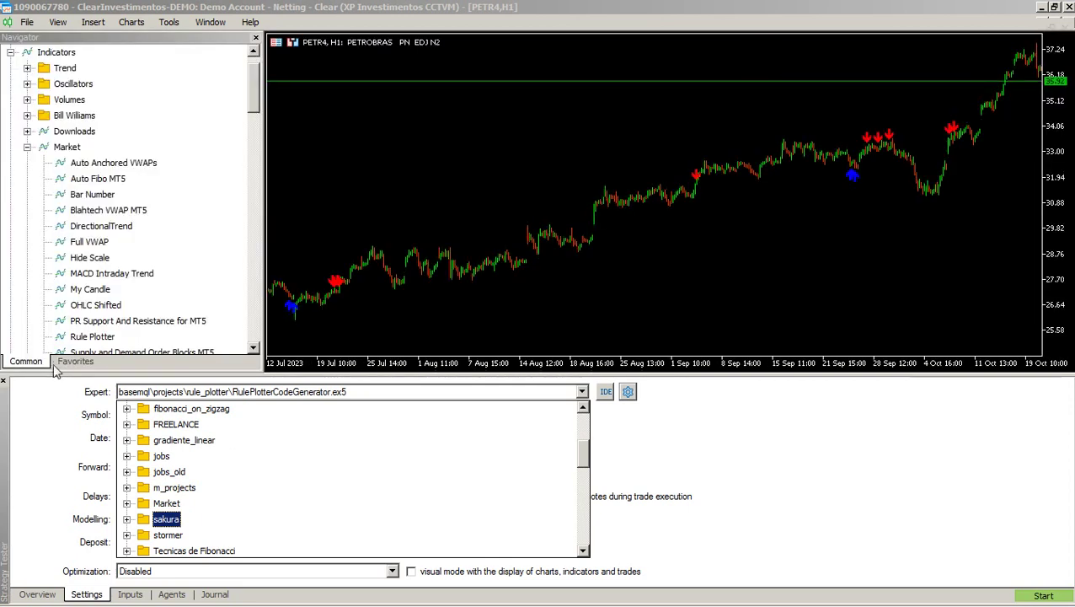
pyautogui.click(60, 158)
pyautogui.press('Left')
pyautogui.press('Left')
pyautogui.press('Left')
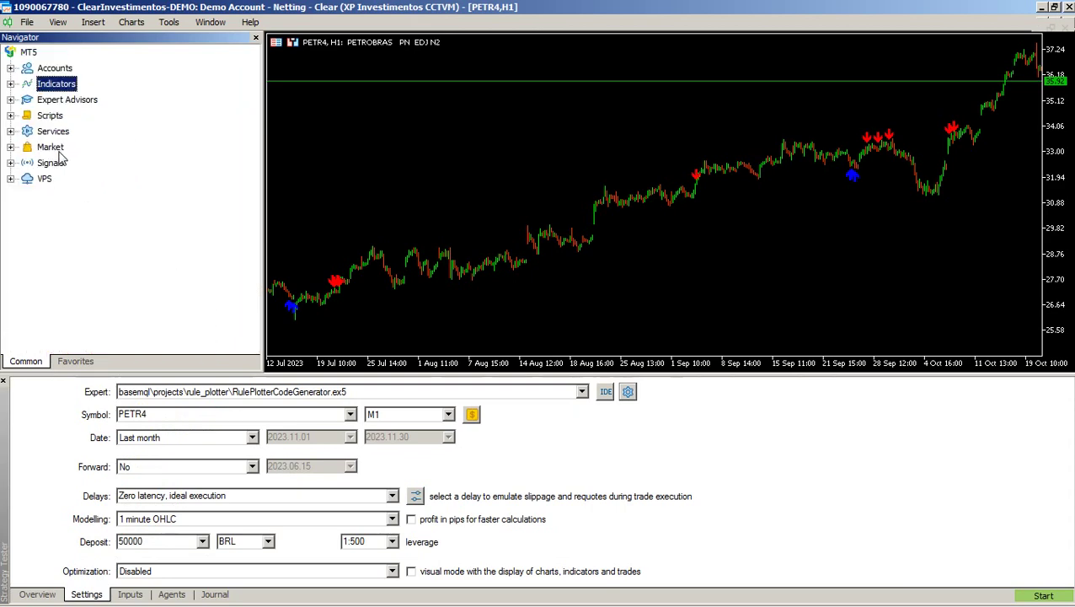
# Load Rule Plotter Expert from the Market folder of Expert Advisors into the strategy tester
pyautogui.press('Down')
pyautogui.press('Right')
pyautogui.press('Down')
pyautogui.press('Down')
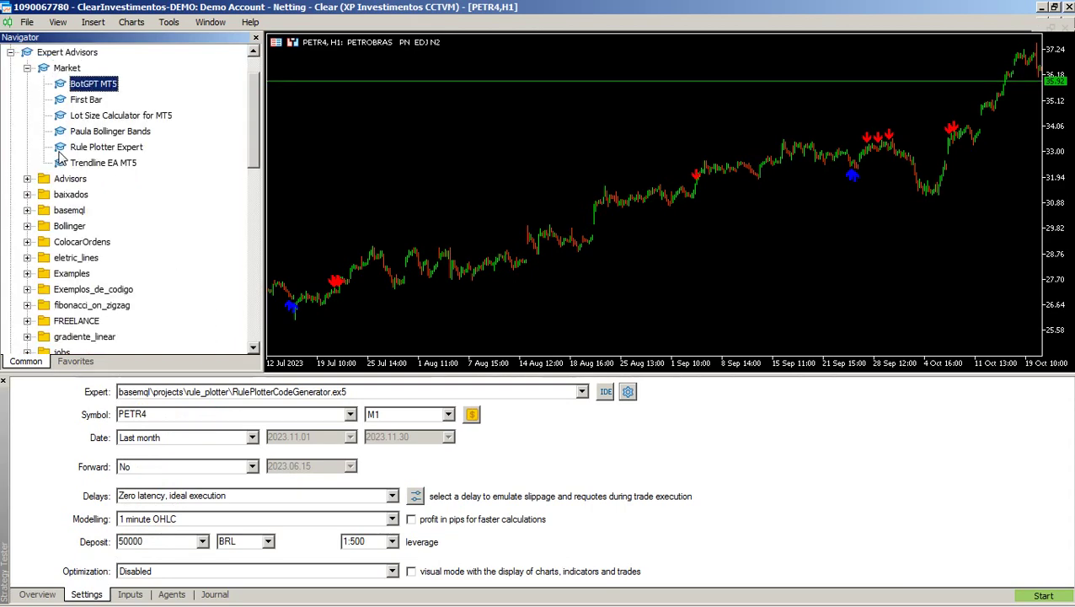
pyautogui.press('Left')
pyautogui.press('Left')
pyautogui.press('Right')
pyautogui.press('Down')
pyautogui.press('Down')
pyautogui.press('Down')
pyautogui.press('Down')
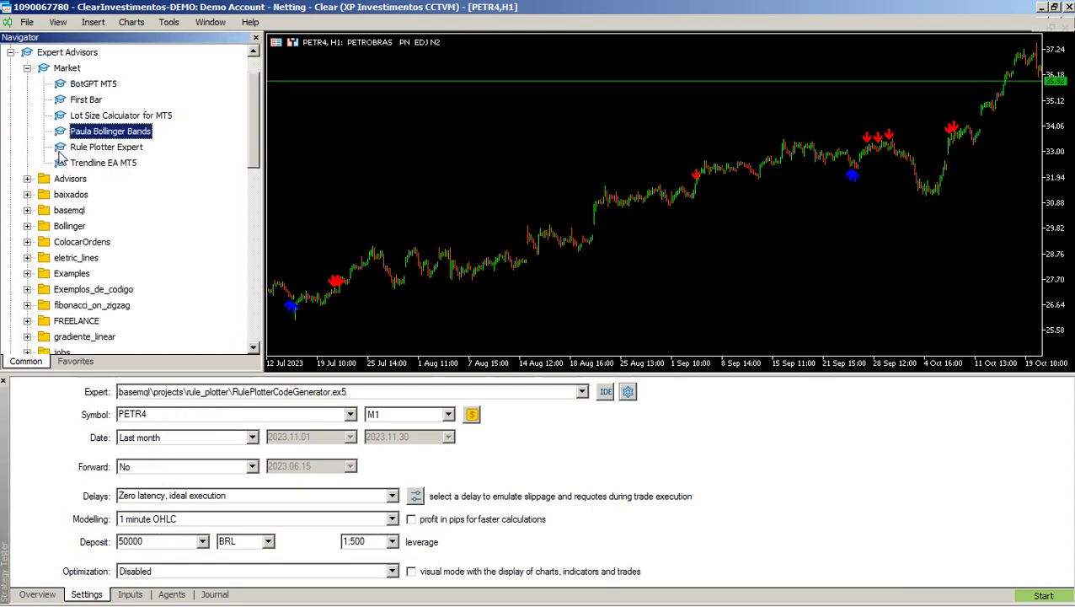
pyautogui.press('Down')
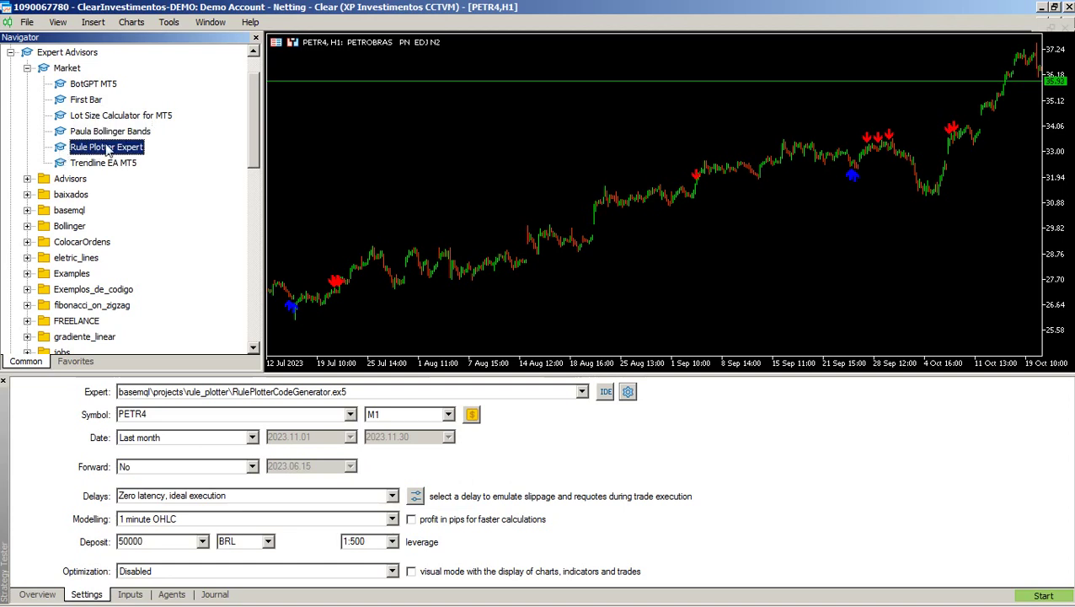
pyautogui.rightClick(108, 149)
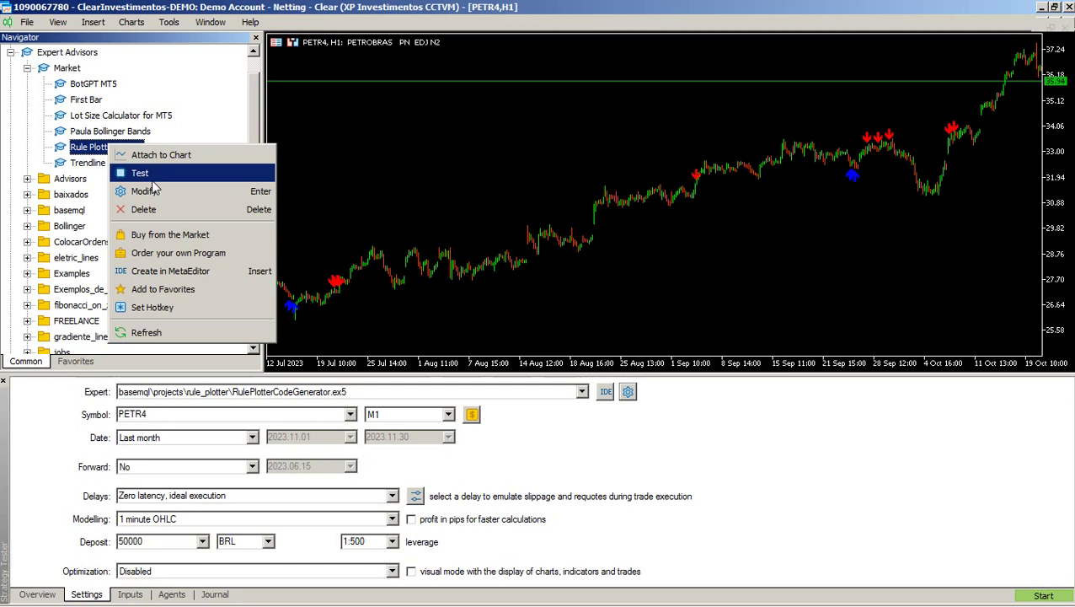
pyautogui.click(156, 174)
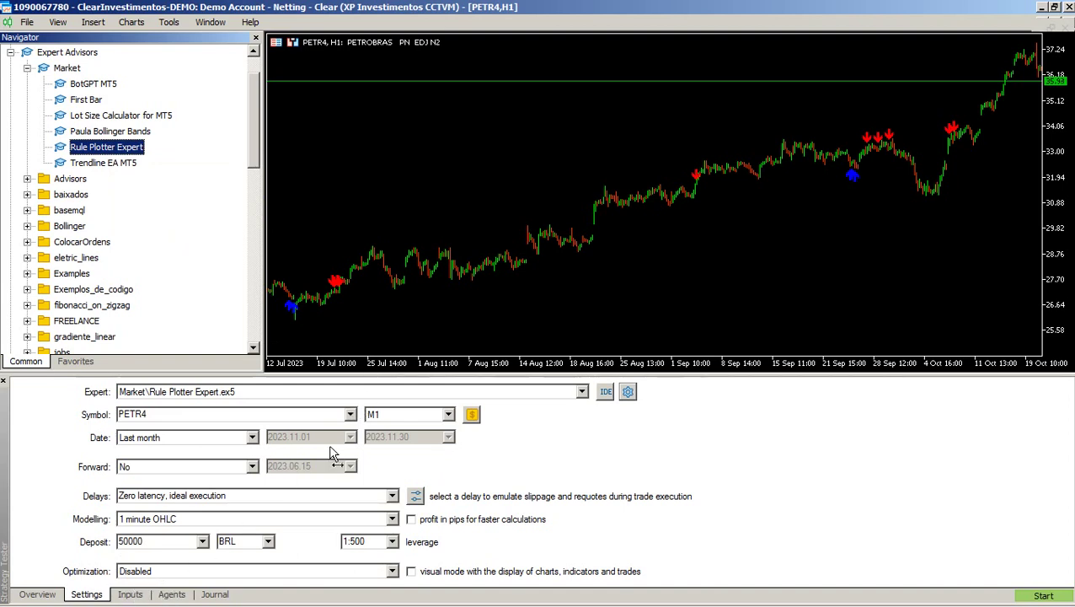
# Set Strategy to 1 and Take to 100 ticks in the expert's test inputs
pyautogui.click(133, 596)
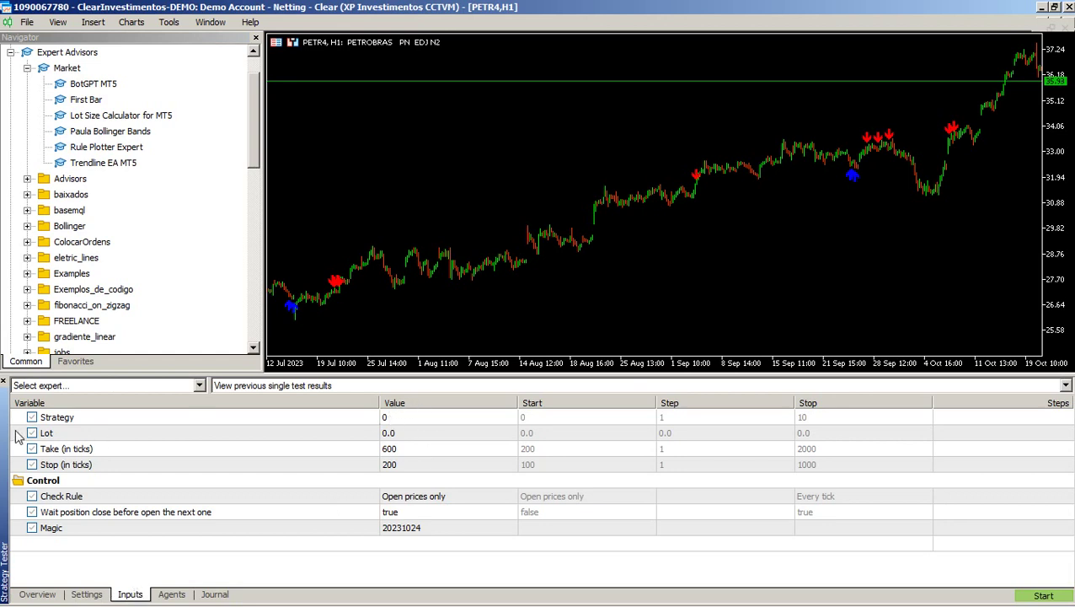
pyautogui.click(58, 419)
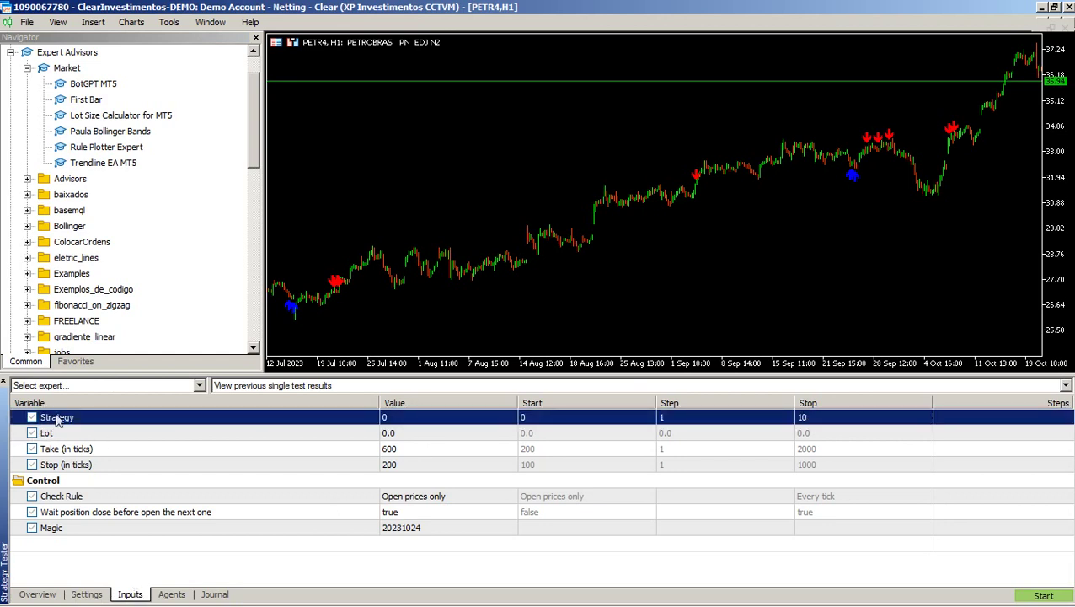
pyautogui.click(431, 419)
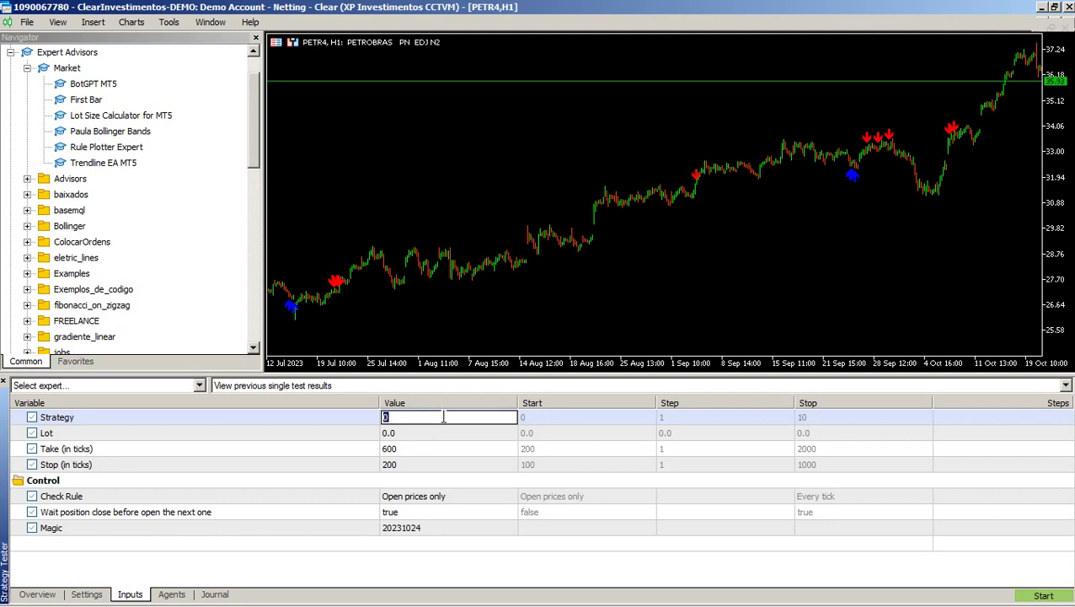
pyautogui.press('Return')
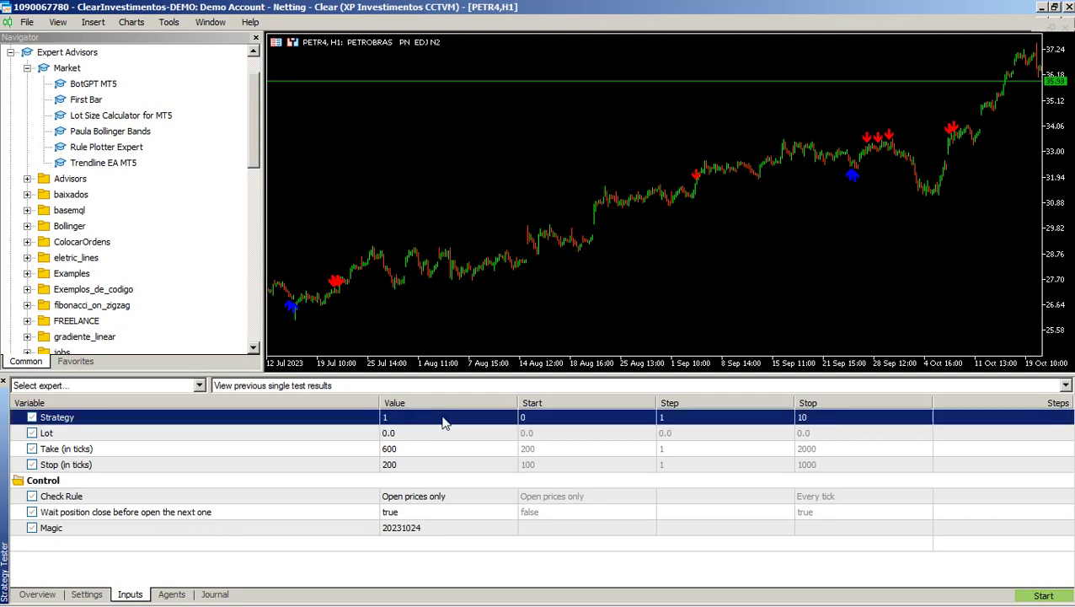
pyautogui.click(413, 451)
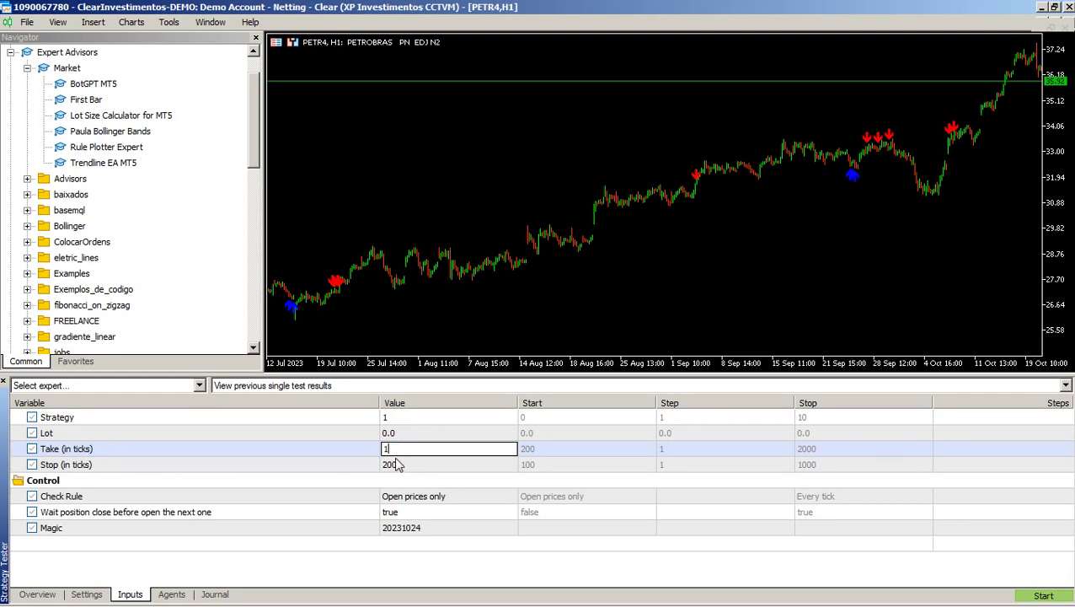
pyautogui.click(451, 464)
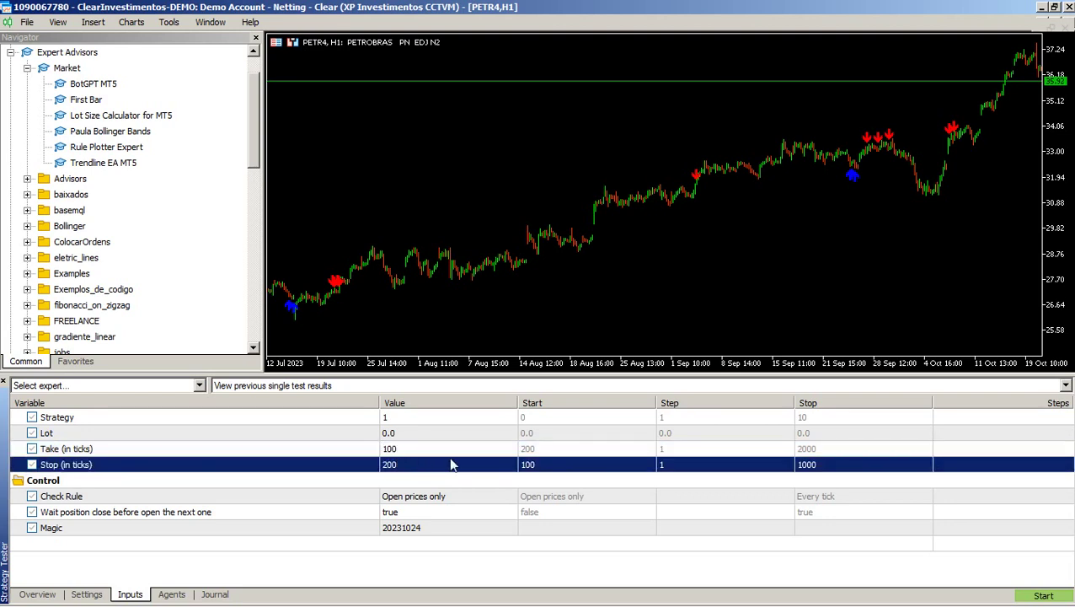
pyautogui.click(451, 464)
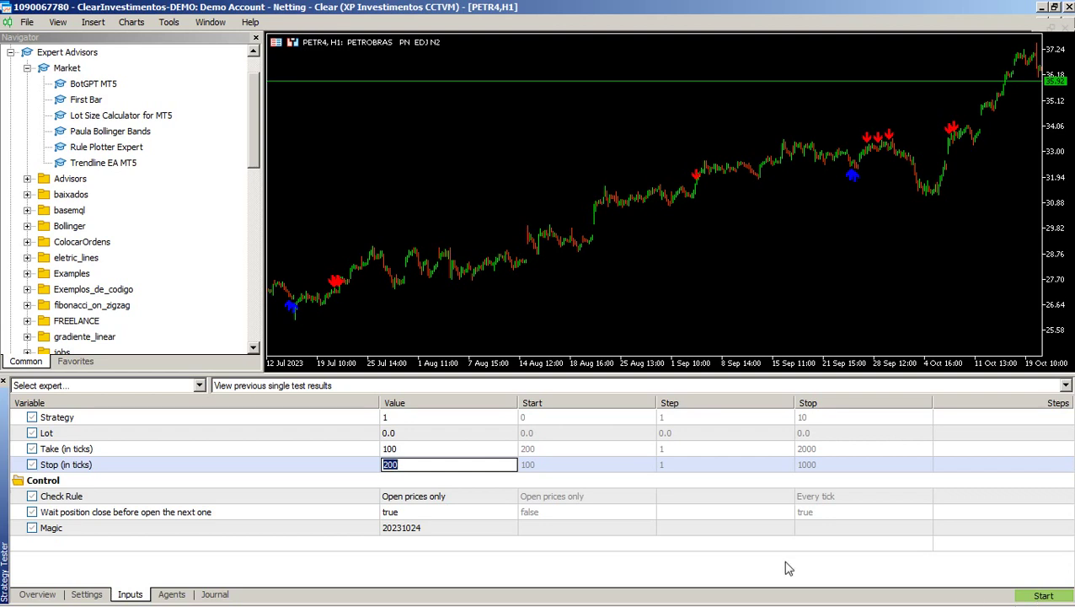
# Restore the expert's test inputs to their defaults and set Strategy to 1
pyautogui.rightClick(419, 435)
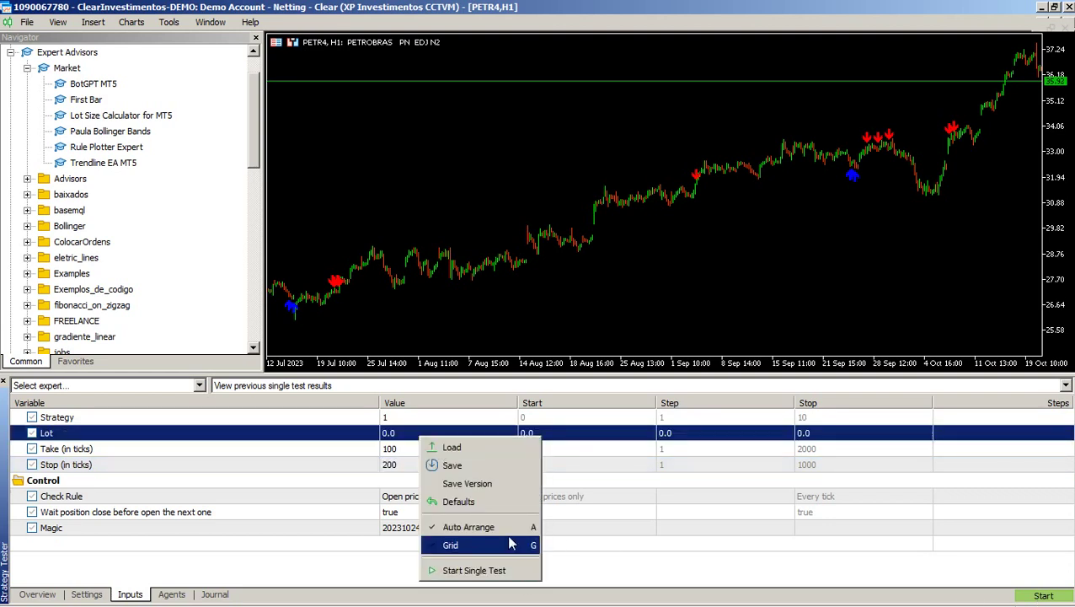
pyautogui.click(459, 502)
pyautogui.click(408, 418)
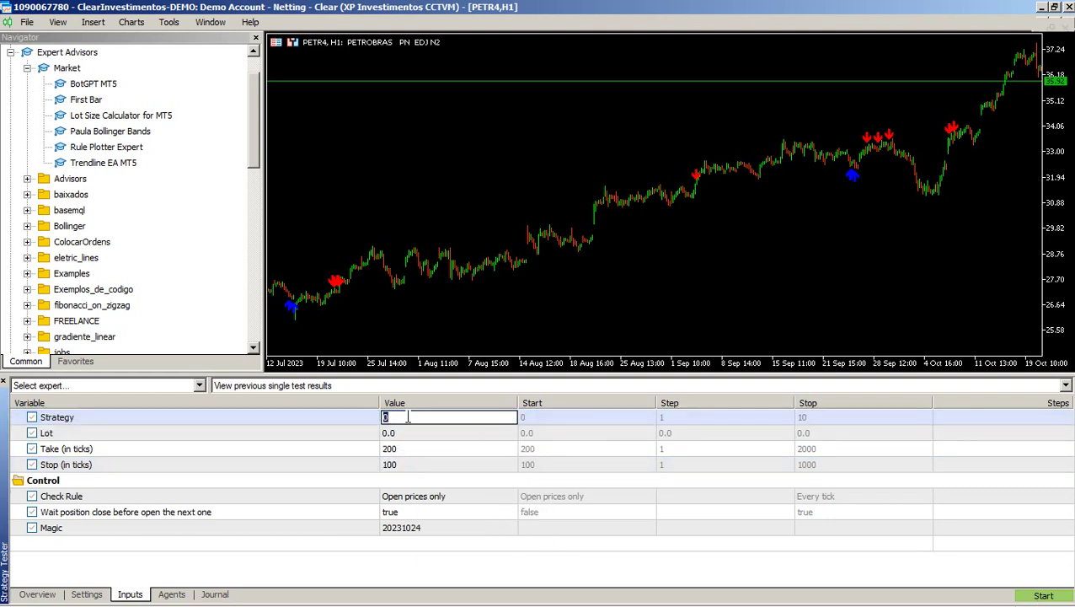
pyautogui.write('1')
pyautogui.press('Return')
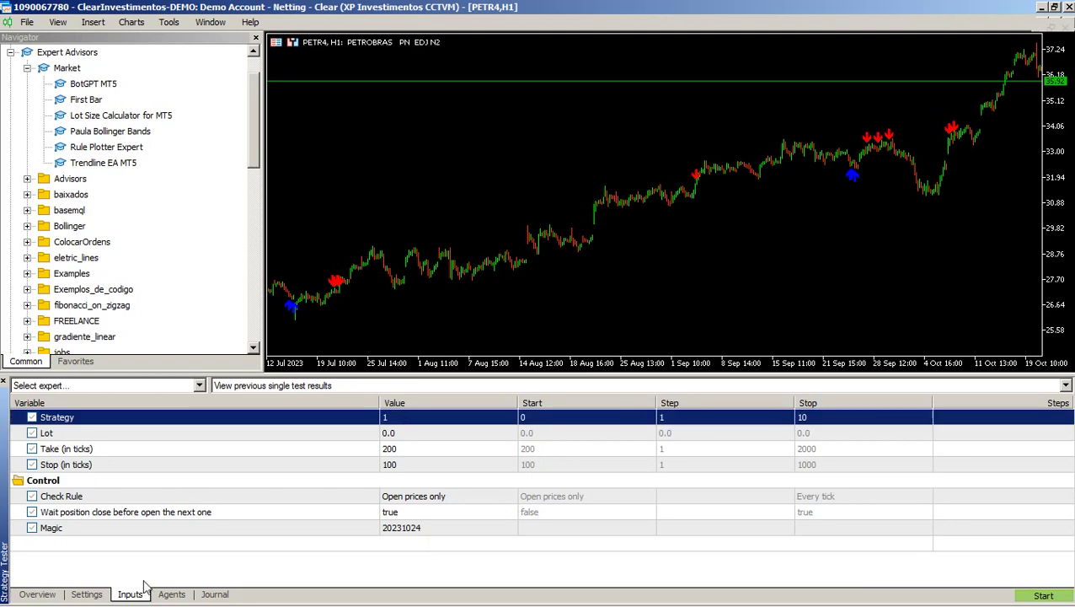
# Set the test timeframe for PETR4 to H1 in the strategy tester settings
pyautogui.hotkey('ctrl', 'r')
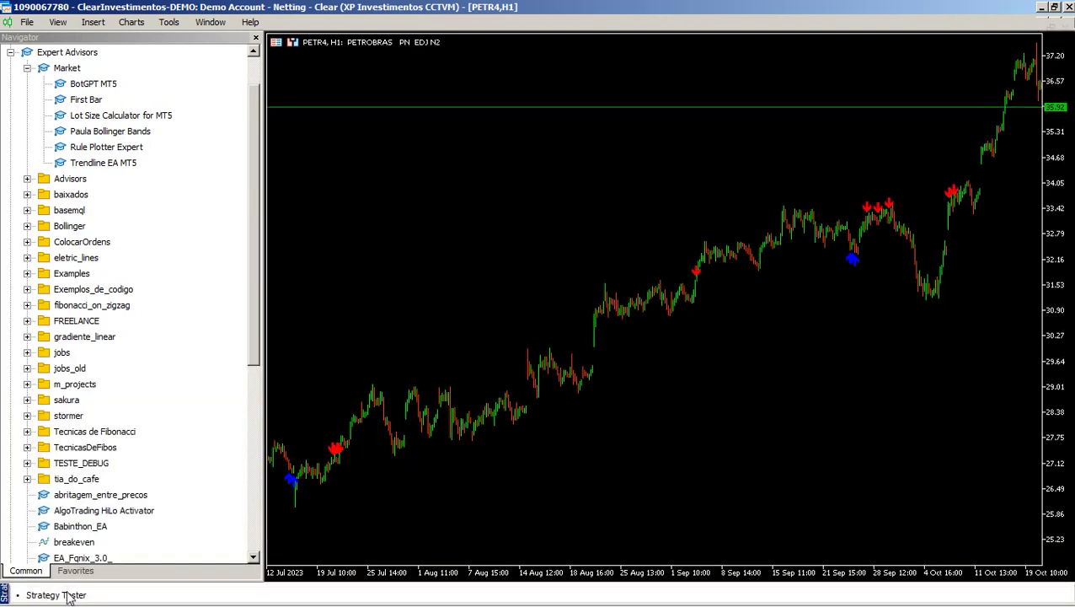
pyautogui.click(71, 596)
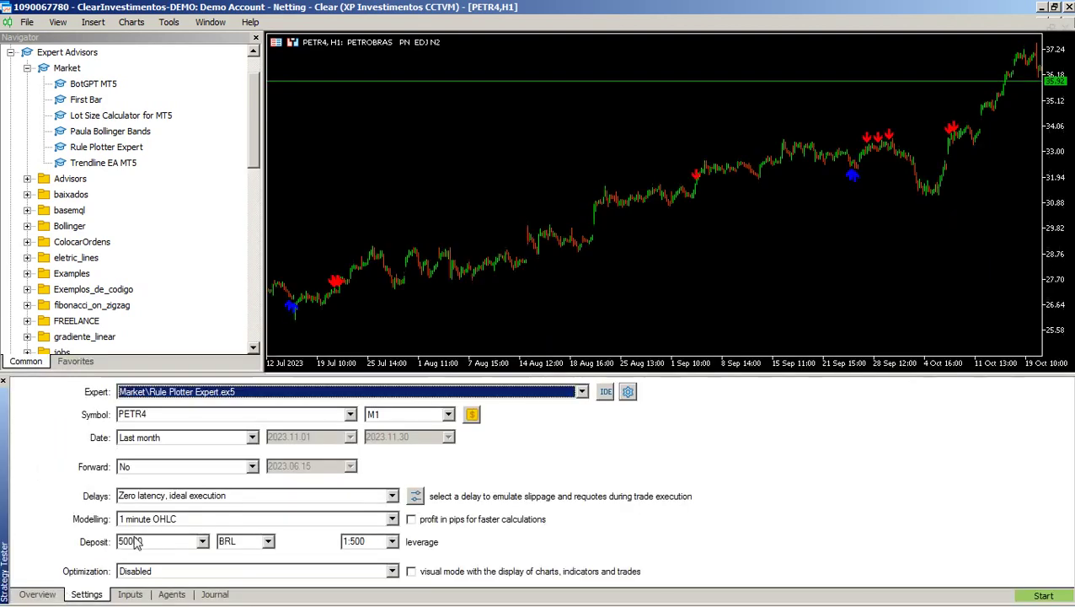
pyautogui.click(449, 414)
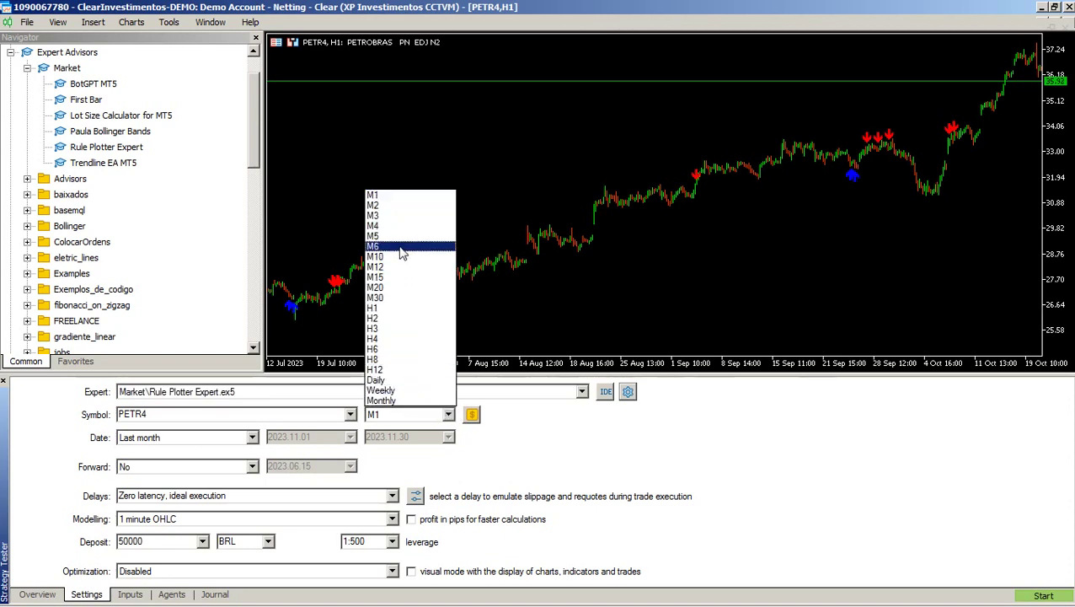
pyautogui.click(402, 308)
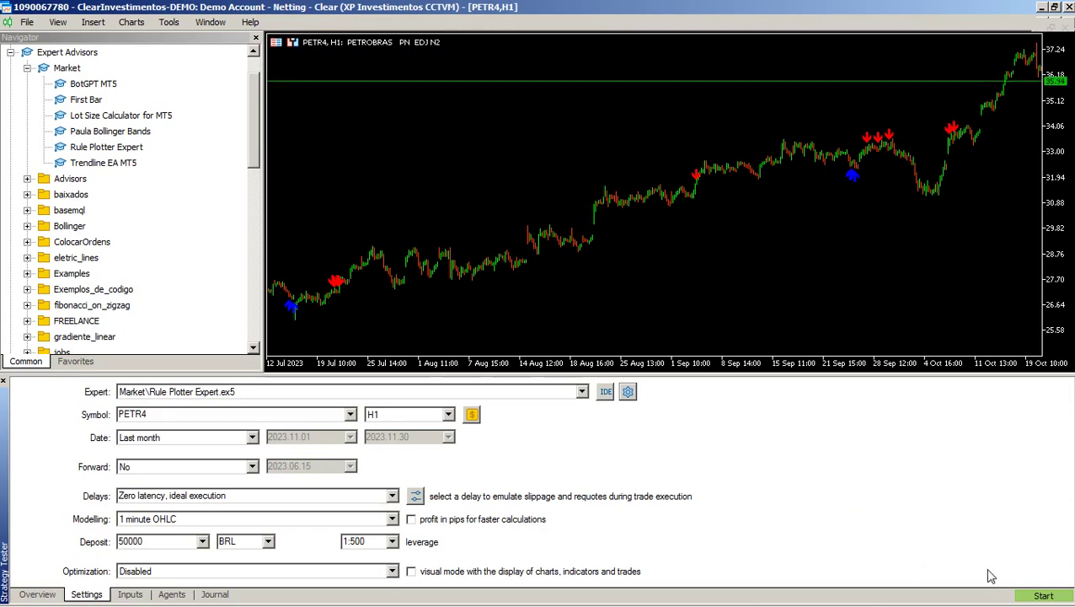
# Start the Rule Plotter Expert test in visual mode and hide the visualization window's toolbox
pyautogui.click(1068, 596)
pyautogui.click(502, 572)
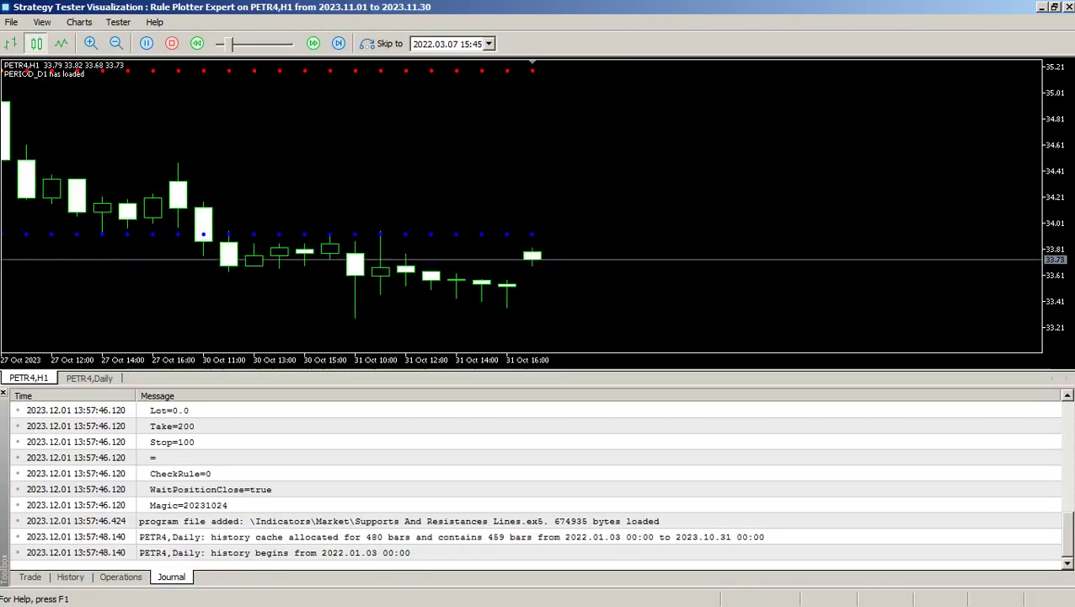
pyautogui.click(4, 393)
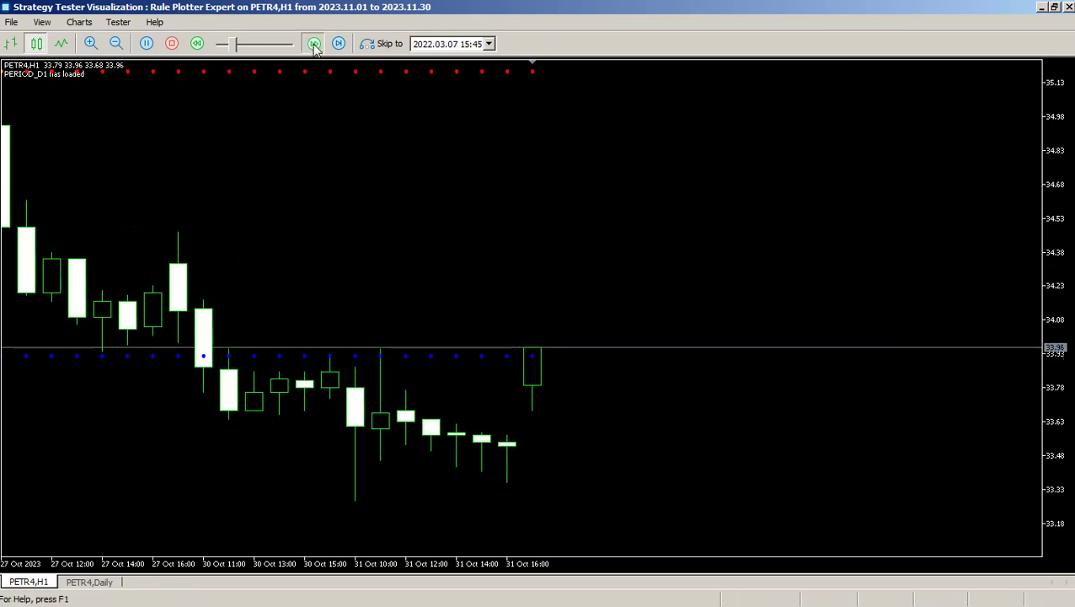
# Speed up the visual test playback and zoom out the chart to follow the simulated trades
pyautogui.moveTo(237, 44); pyautogui.dragTo(293, 45)
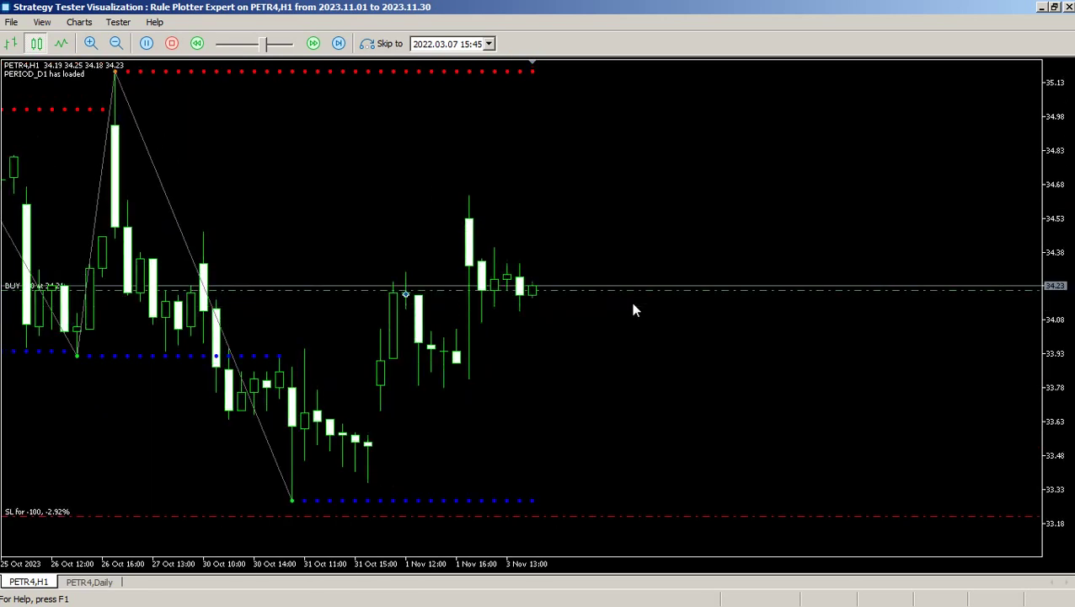
pyautogui.press('-')
pyautogui.press('-')
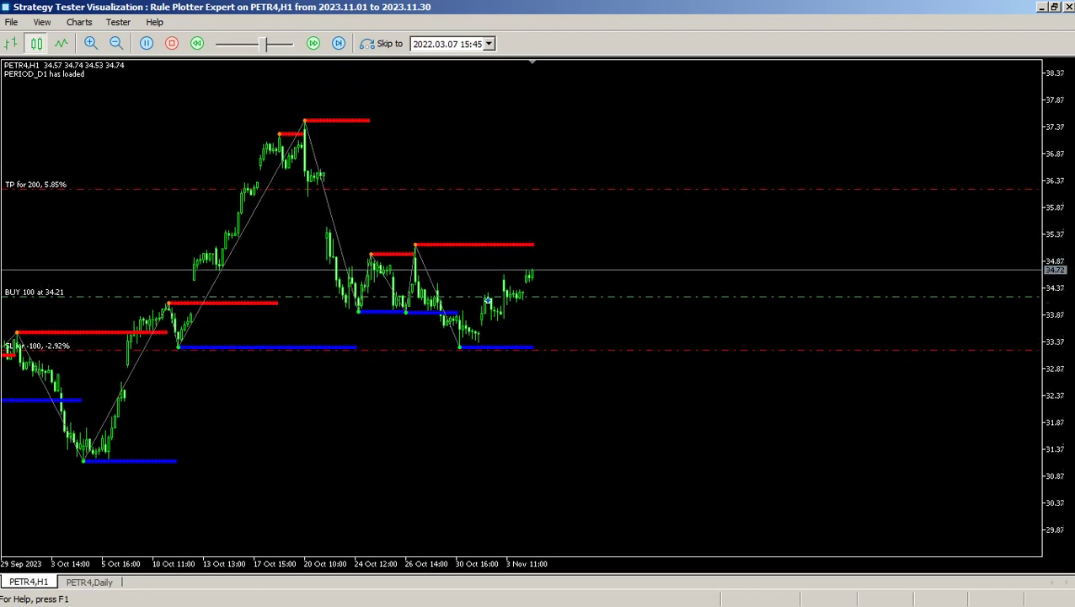
pyautogui.click(321, 46)
pyautogui.click(316, 44)
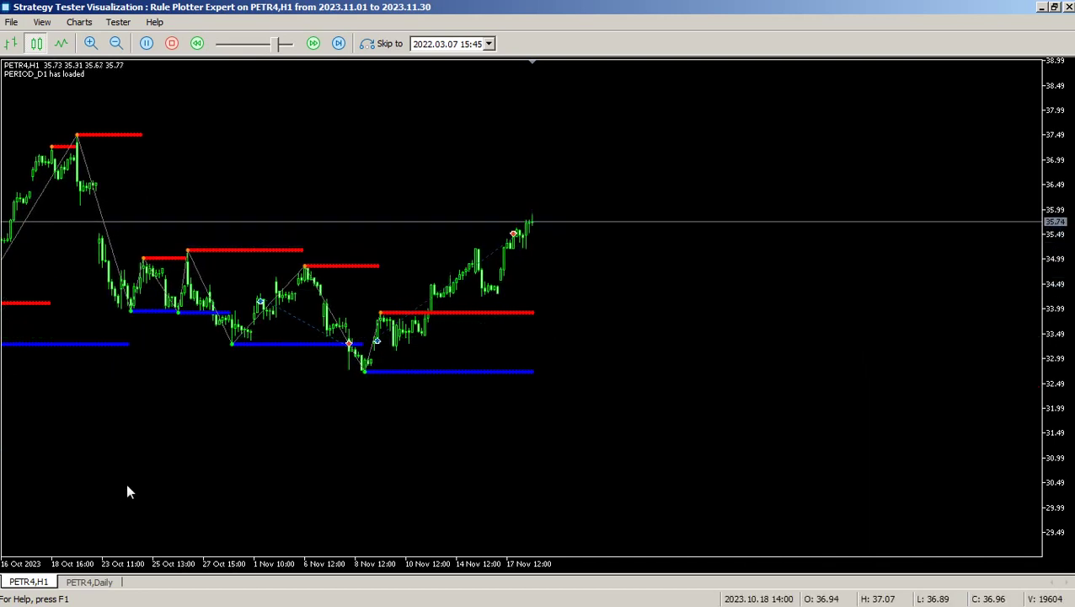
# Show the toolbox in the test visualization and check the journal, the current trades and the trade history
pyautogui.hotkey('ctrl', 't')
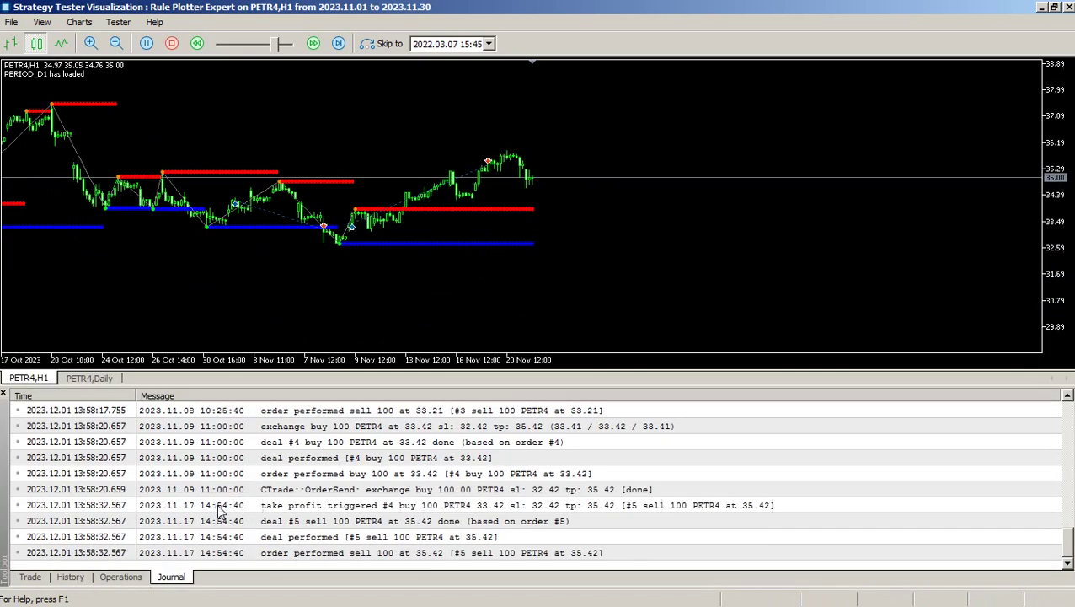
pyautogui.click(31, 577)
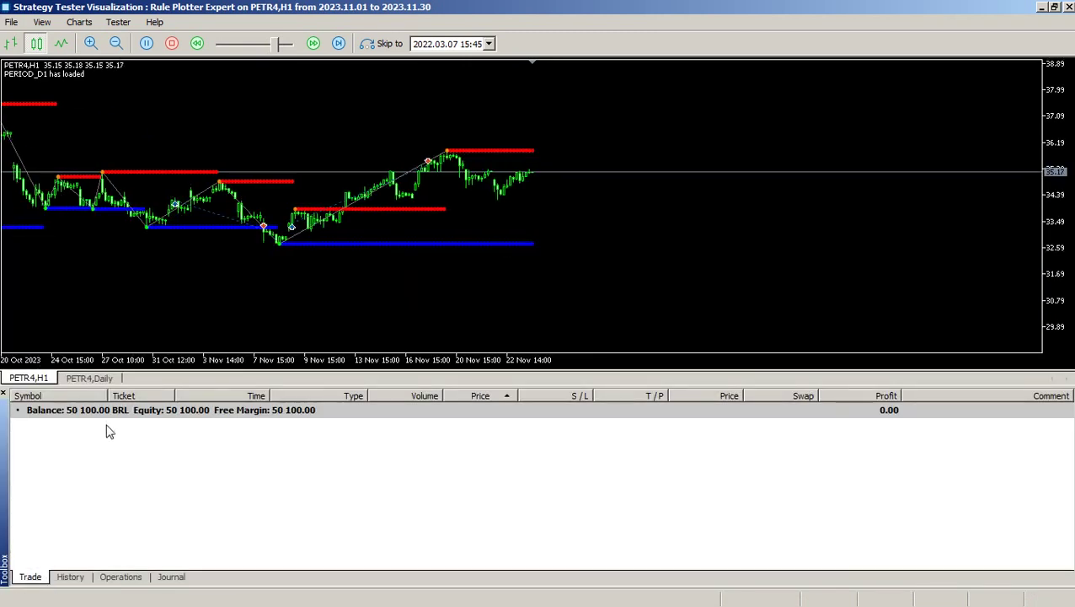
pyautogui.click(88, 419)
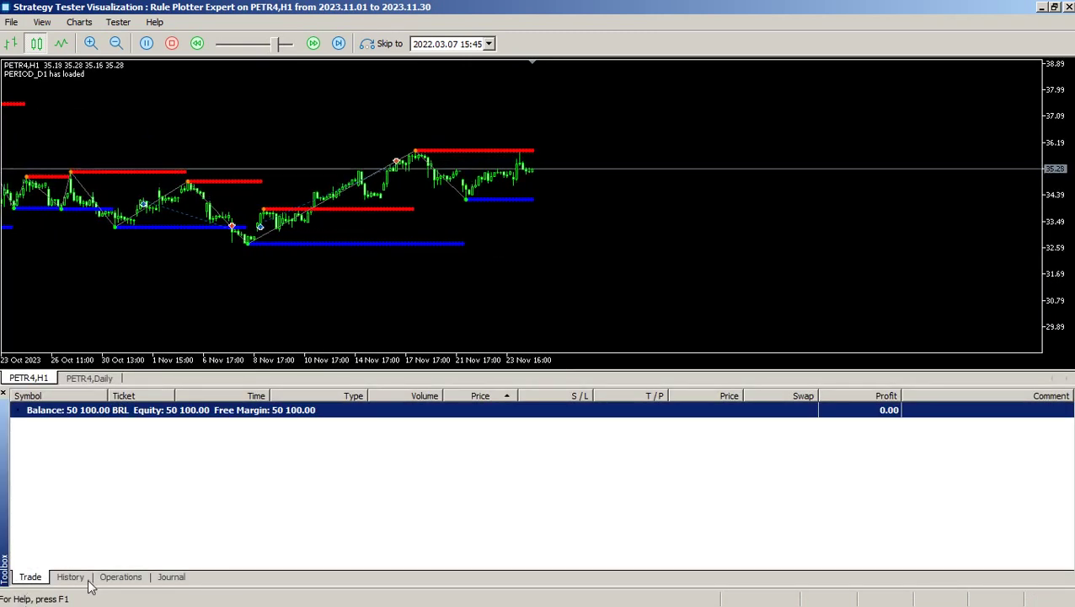
pyautogui.click(82, 578)
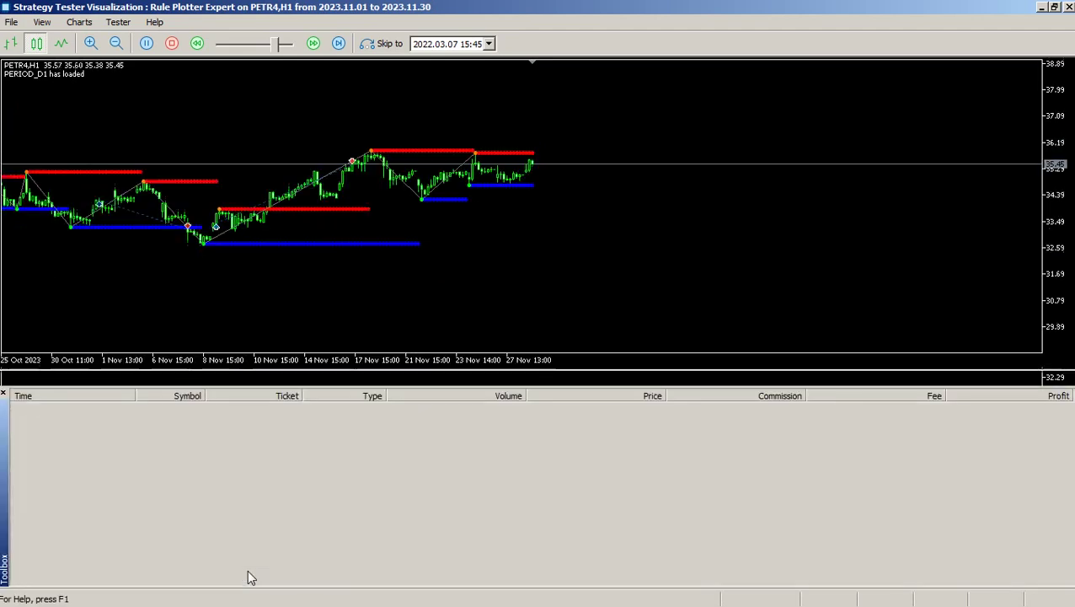